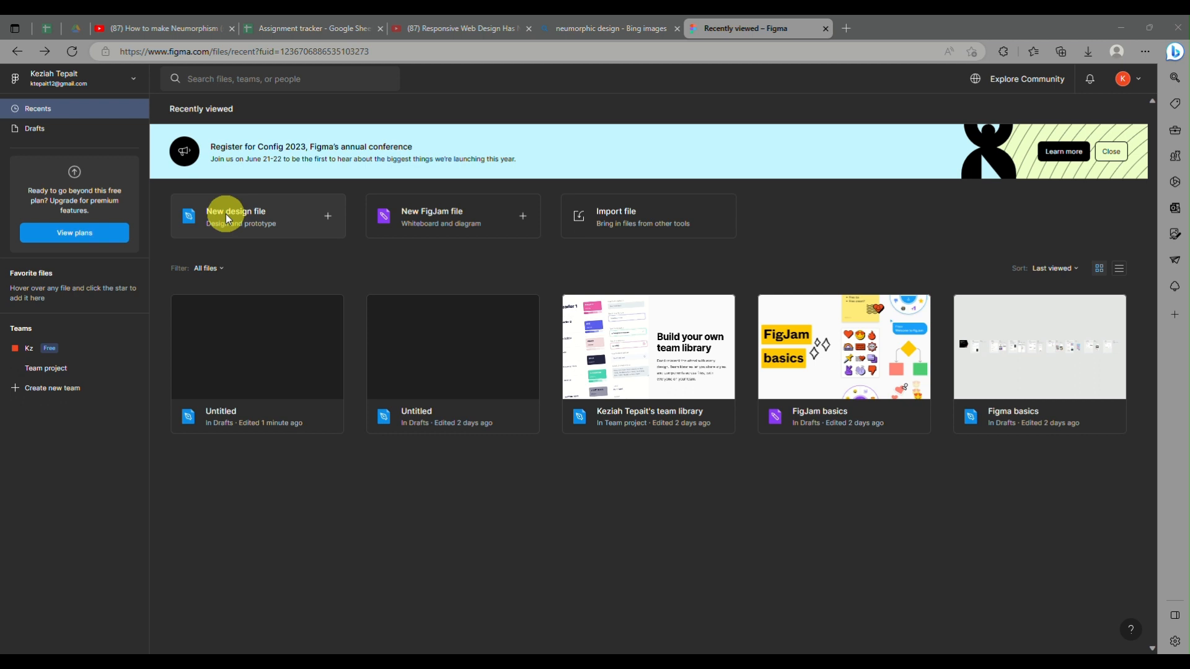
Step: Create a new design file and draw a portrait frame about 626 × 895 on the canvas
click(183, 227)
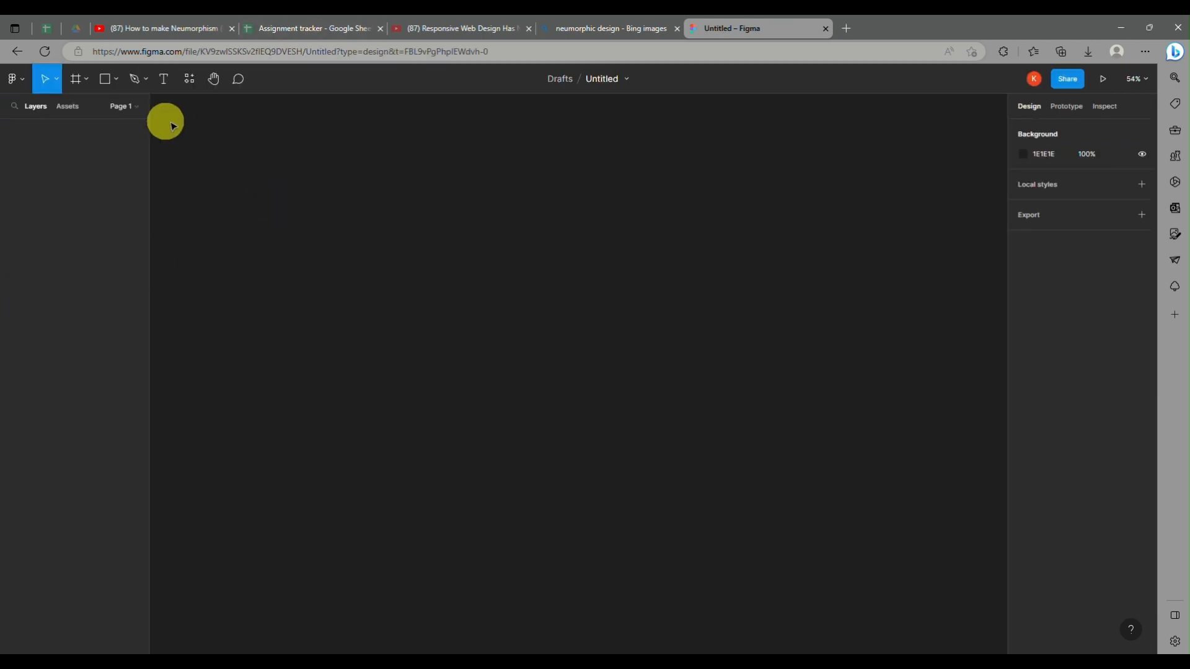
click(75, 81)
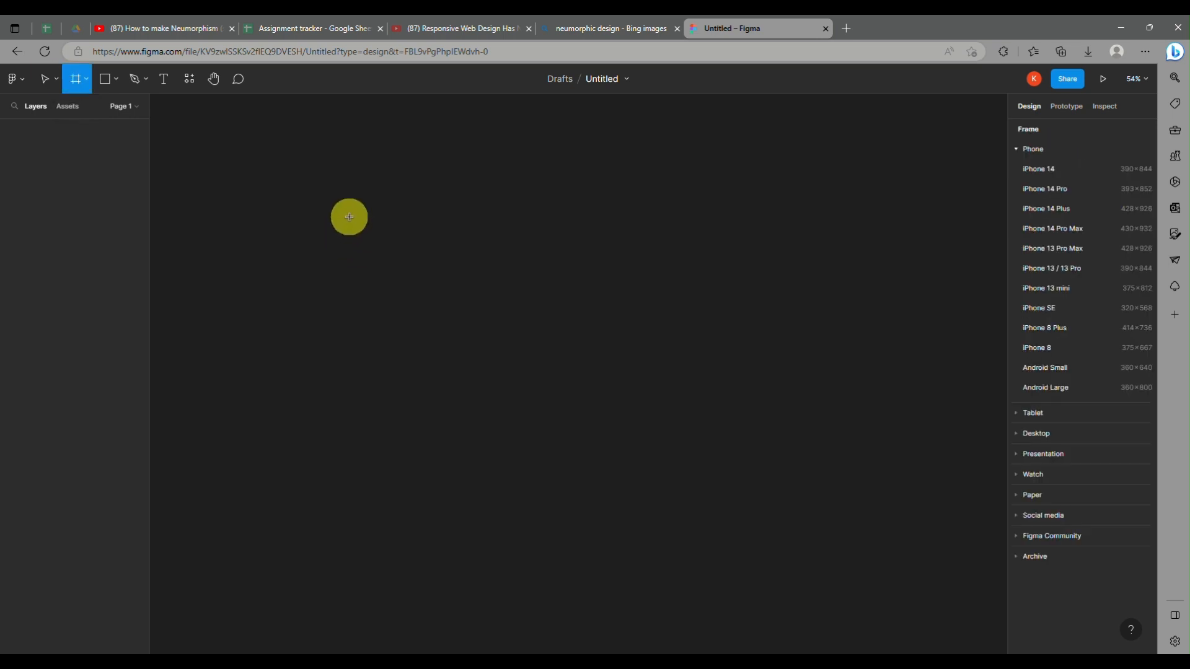
drag(349, 217, 559, 515)
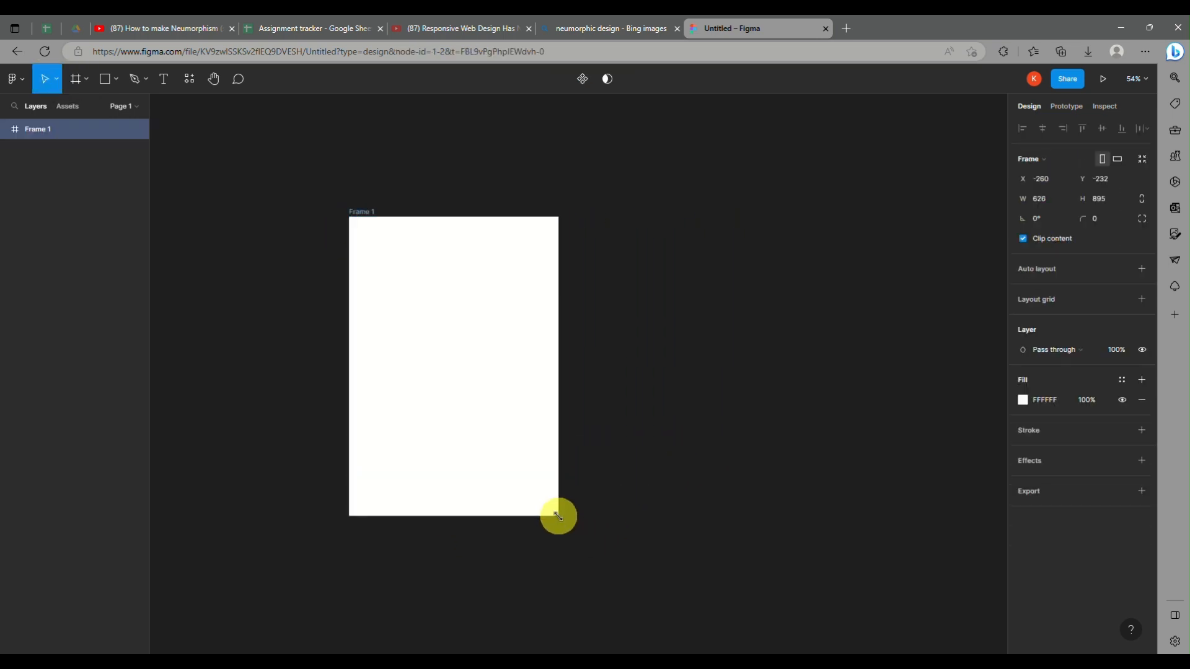
Step: Change the frame's fill to a solid turquoise, 5CFDEA
click(1035, 404)
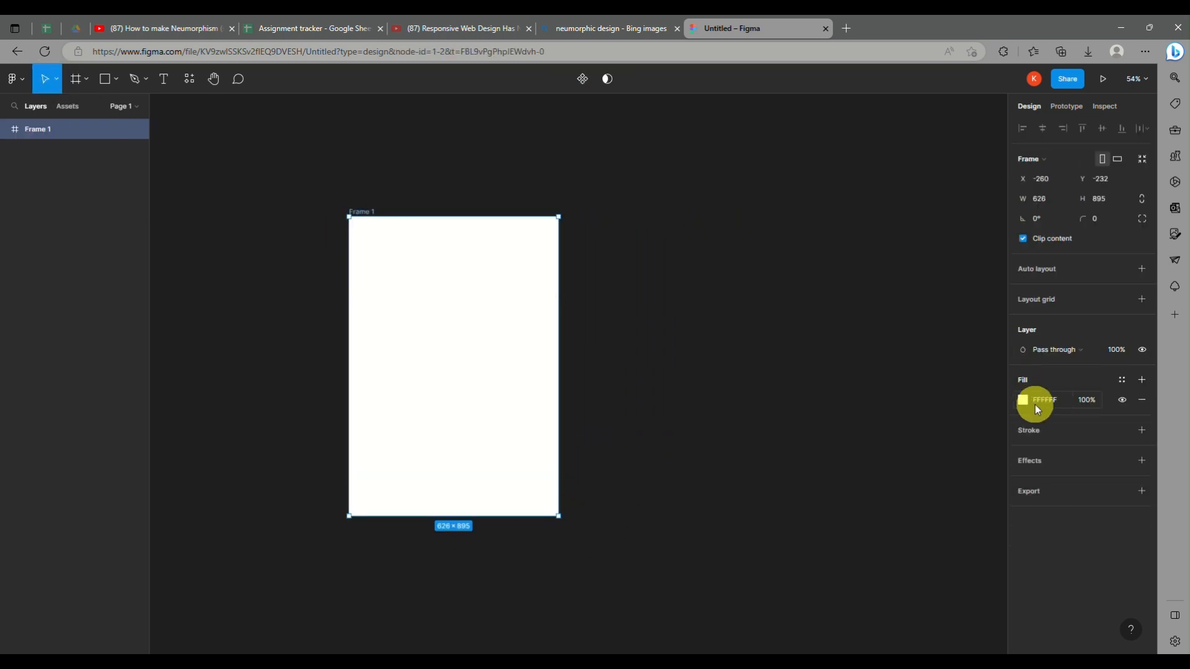
click(1020, 404)
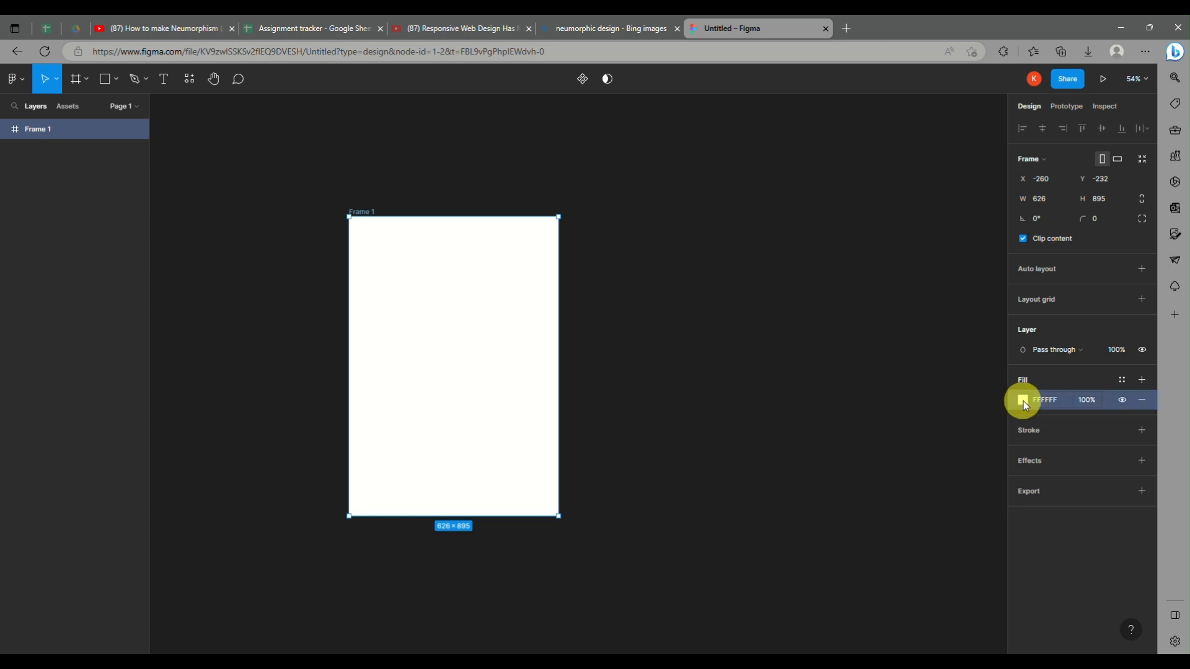
click(1025, 404)
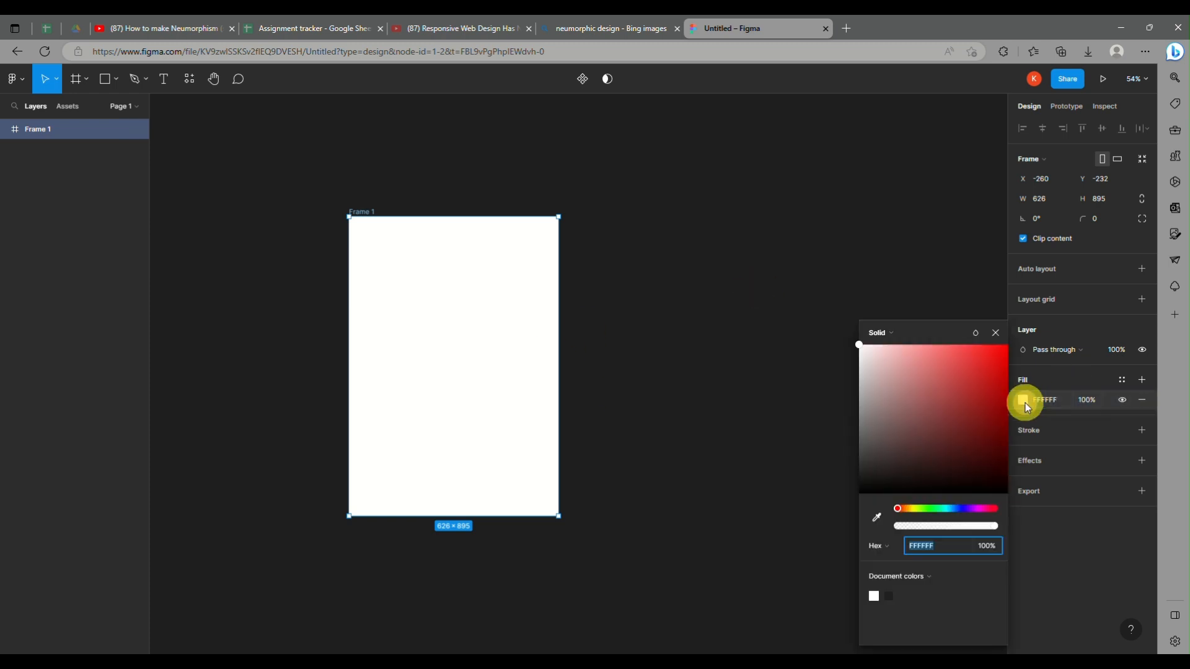
drag(859, 345, 956, 356)
click(945, 510)
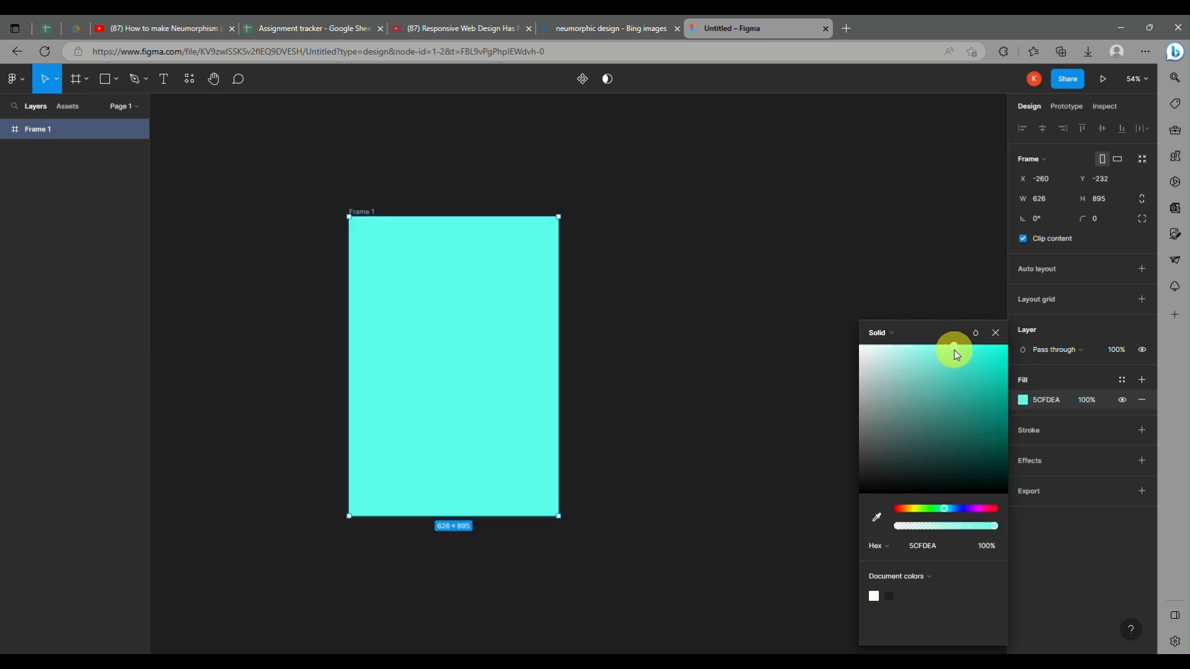
click(266, 191)
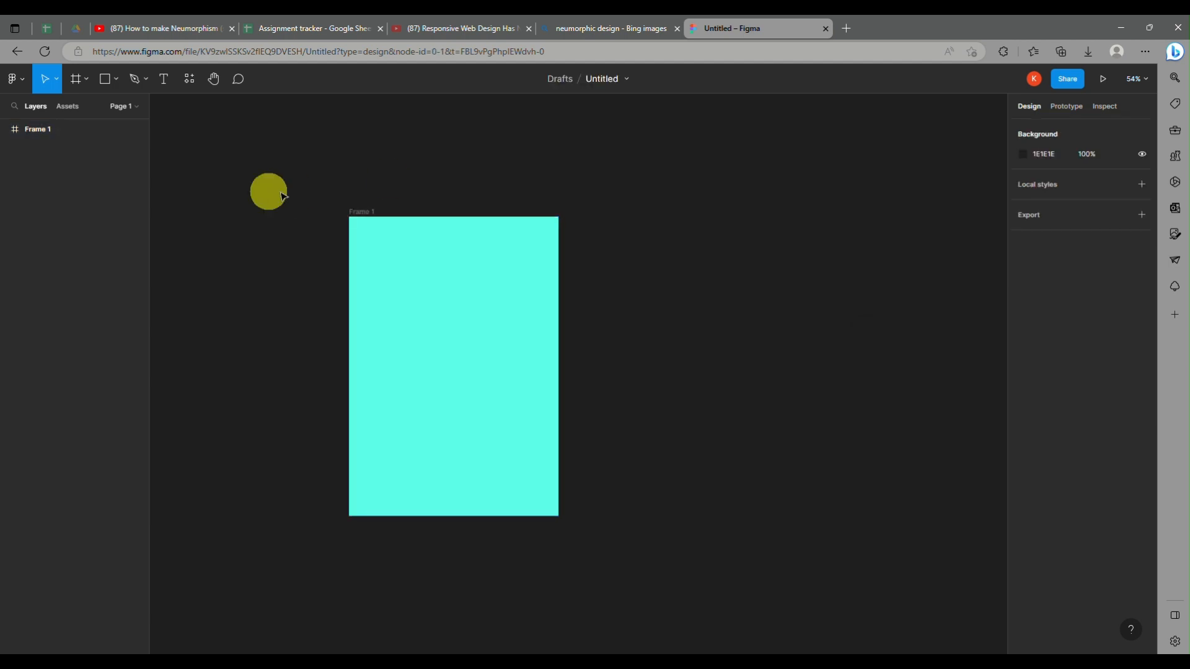
Step: Draw a rectangle about 336 × 109 in the middle of the turquoise frame
click(114, 80)
click(87, 109)
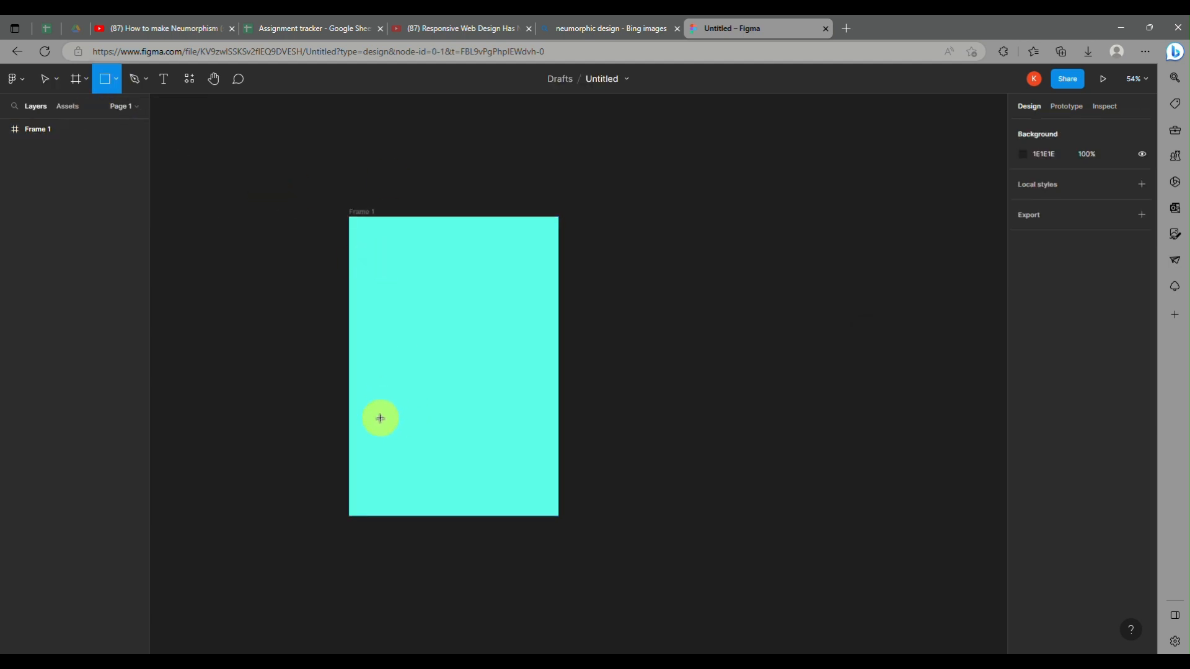
drag(398, 359, 511, 396)
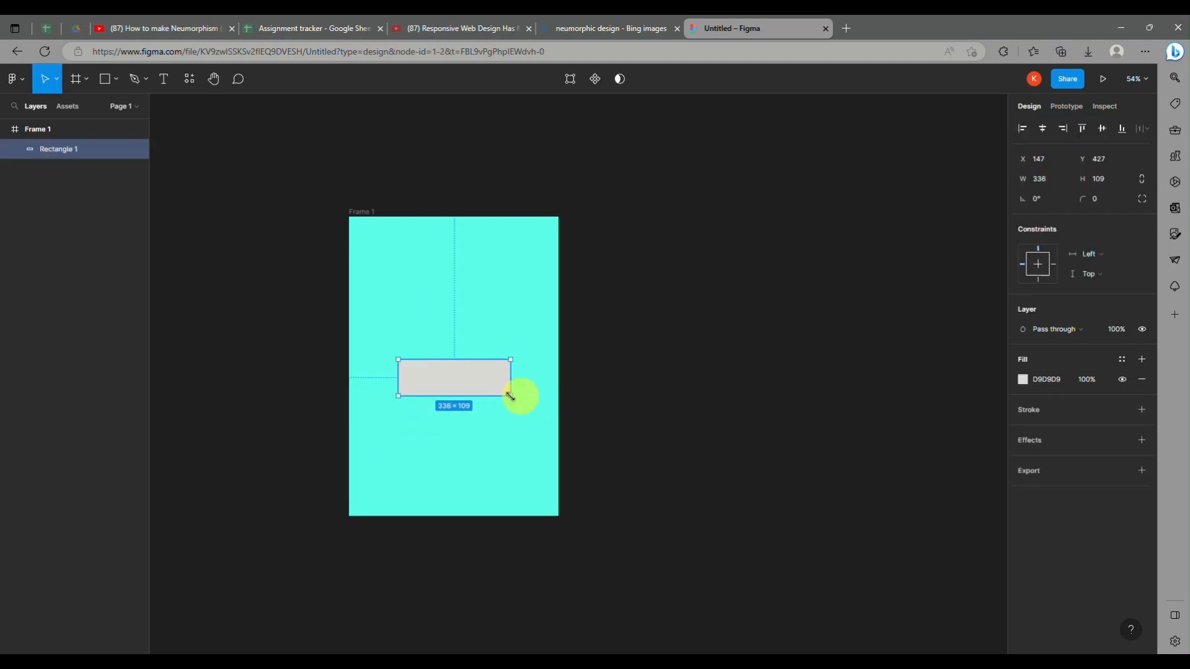
Step: Add a black 1-pixel stroke to the rectangle and round its corners with a radius of 40
click(1042, 405)
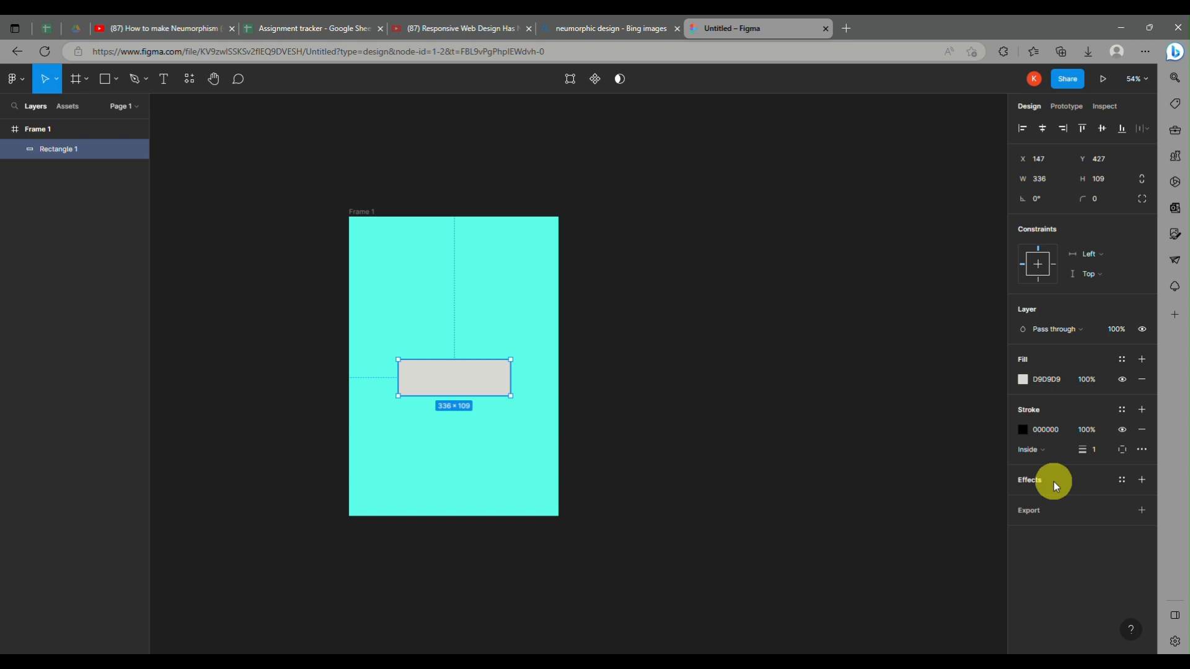
click(1100, 199)
key(Delete)
key(ctrl+z)
click(1096, 201)
text(40)
key(Return)
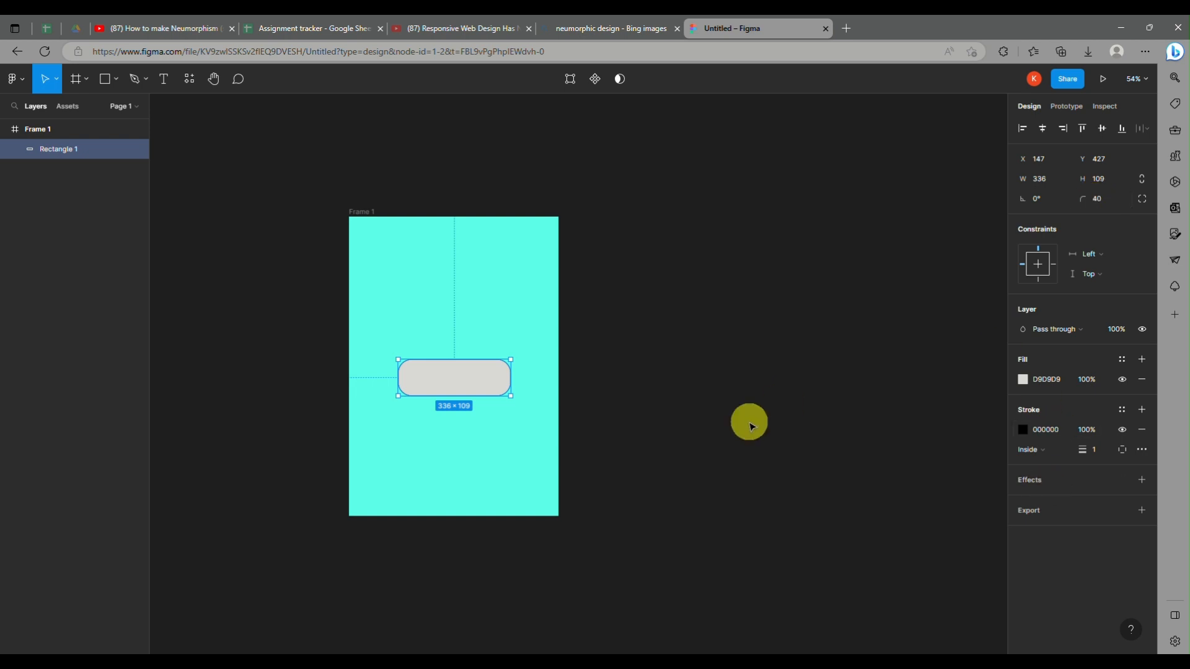
Step: Fill the rectangle with the turquoise sampled from the frame and lighten it to 8BFFF1
click(1029, 383)
click(1029, 383)
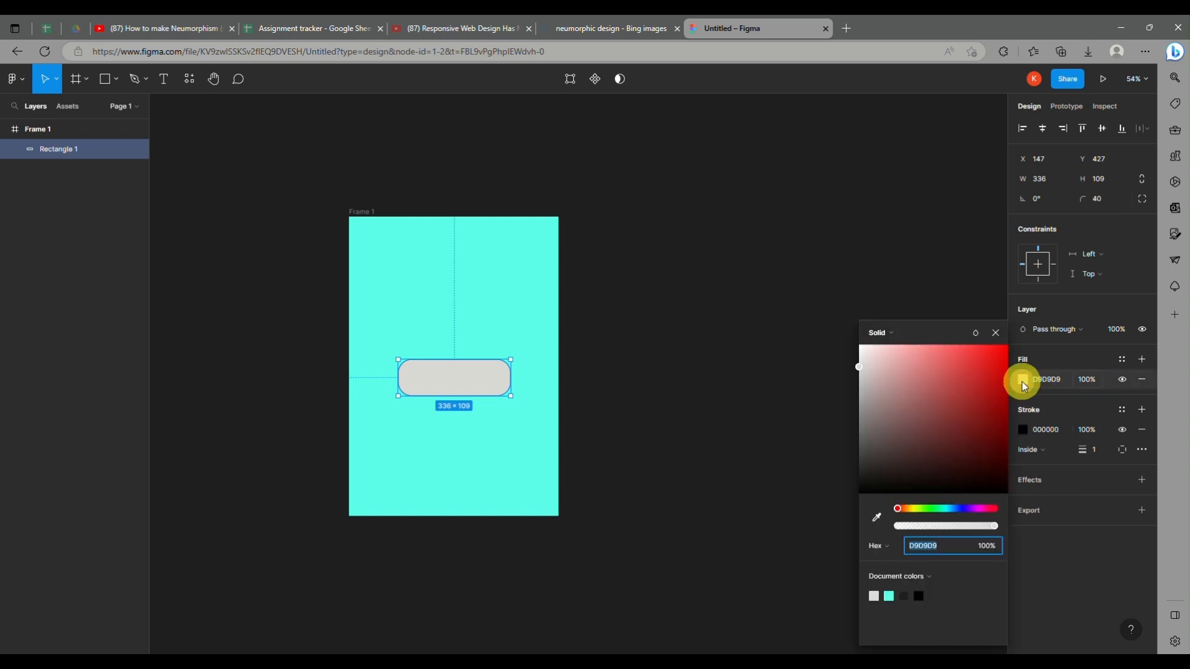
click(877, 518)
click(527, 434)
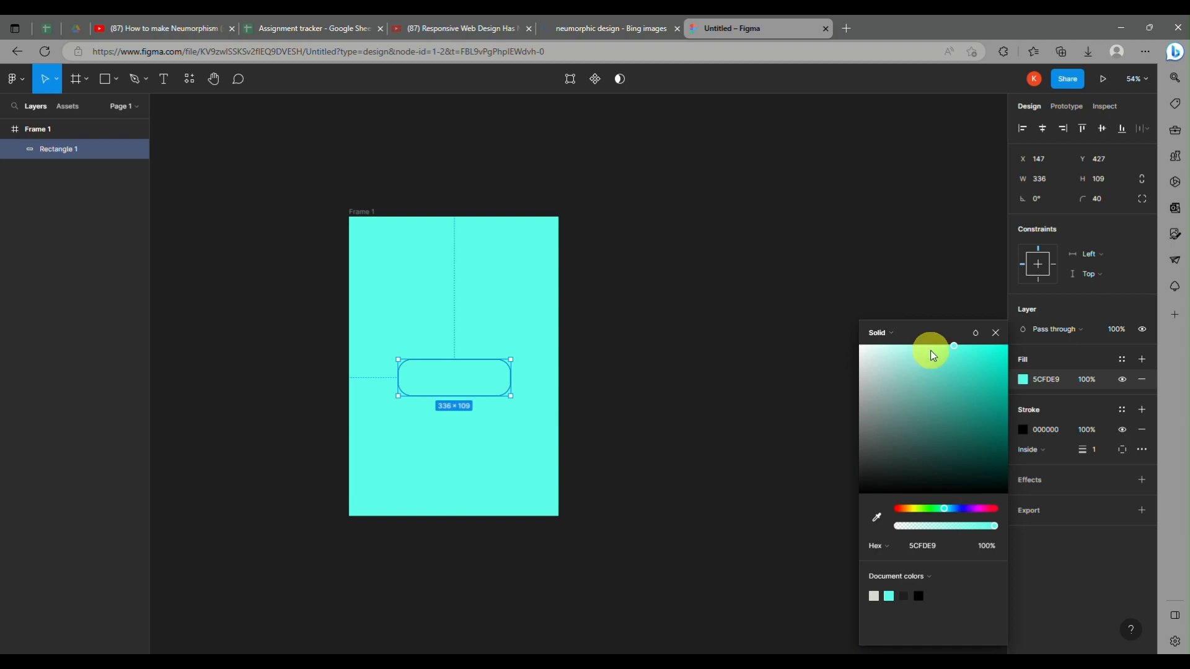
mouse_move(956, 348)
mouse_down()
mouse_move(878, 343)
mouse_move(955, 345)
mouse_up()
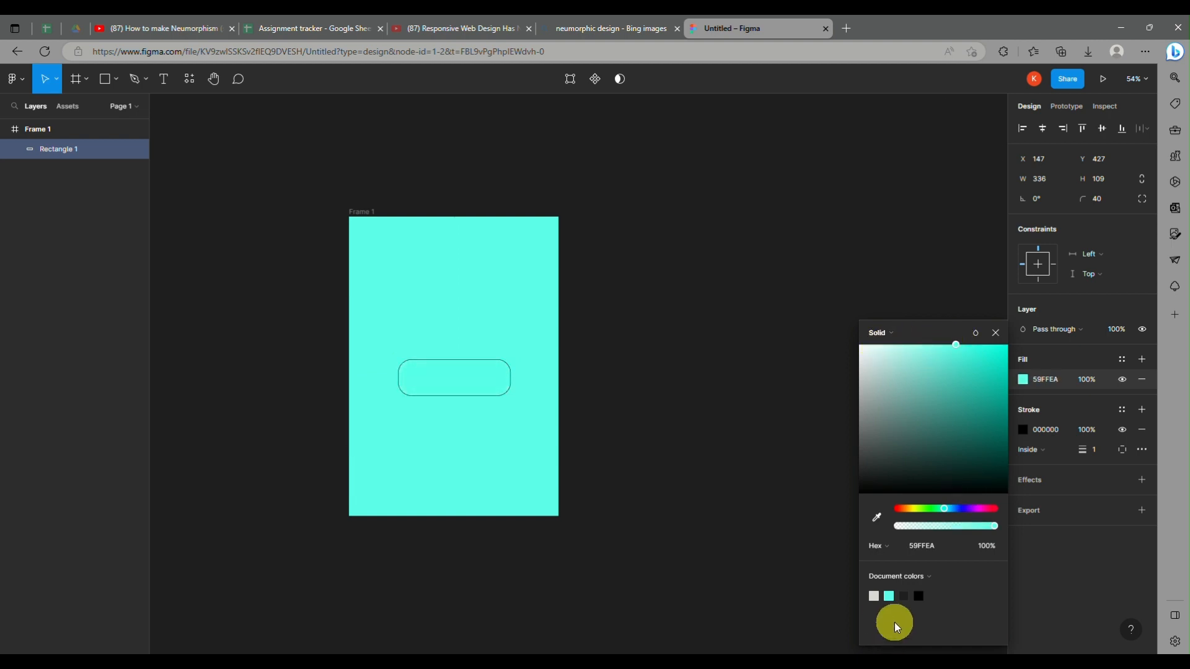
click(876, 518)
click(475, 429)
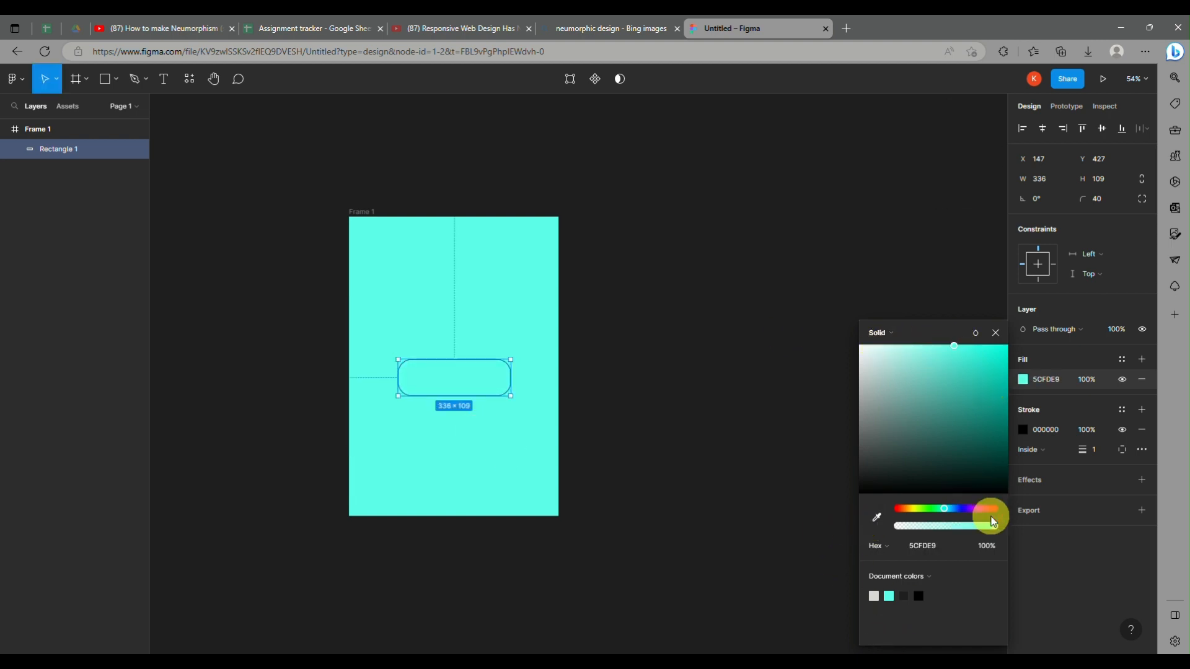
drag(953, 347, 924, 345)
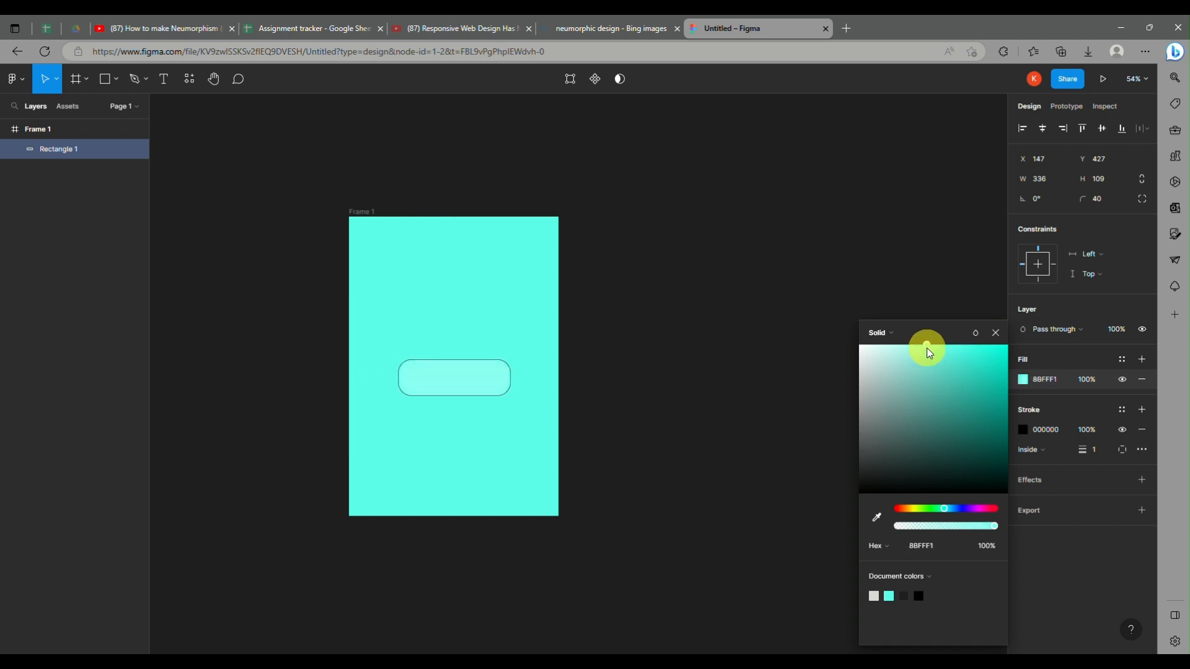
click(950, 212)
click(452, 391)
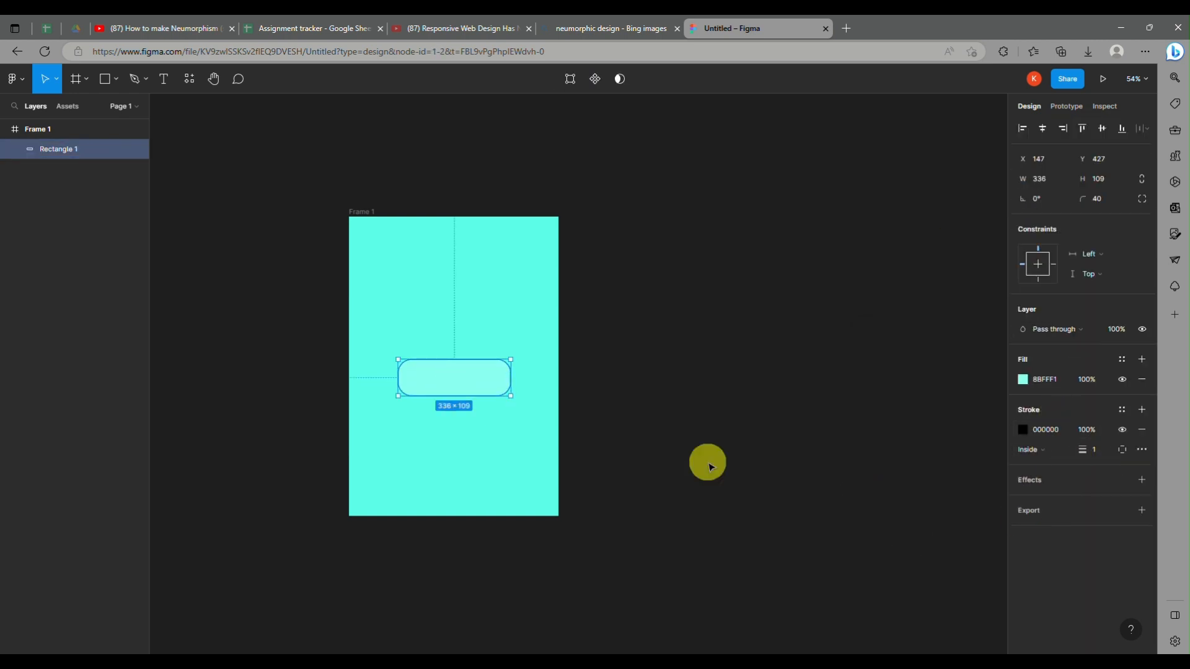
Step: Add a drop shadow effect and a 1x PNG export setting to the rectangle
click(707, 463)
click(504, 390)
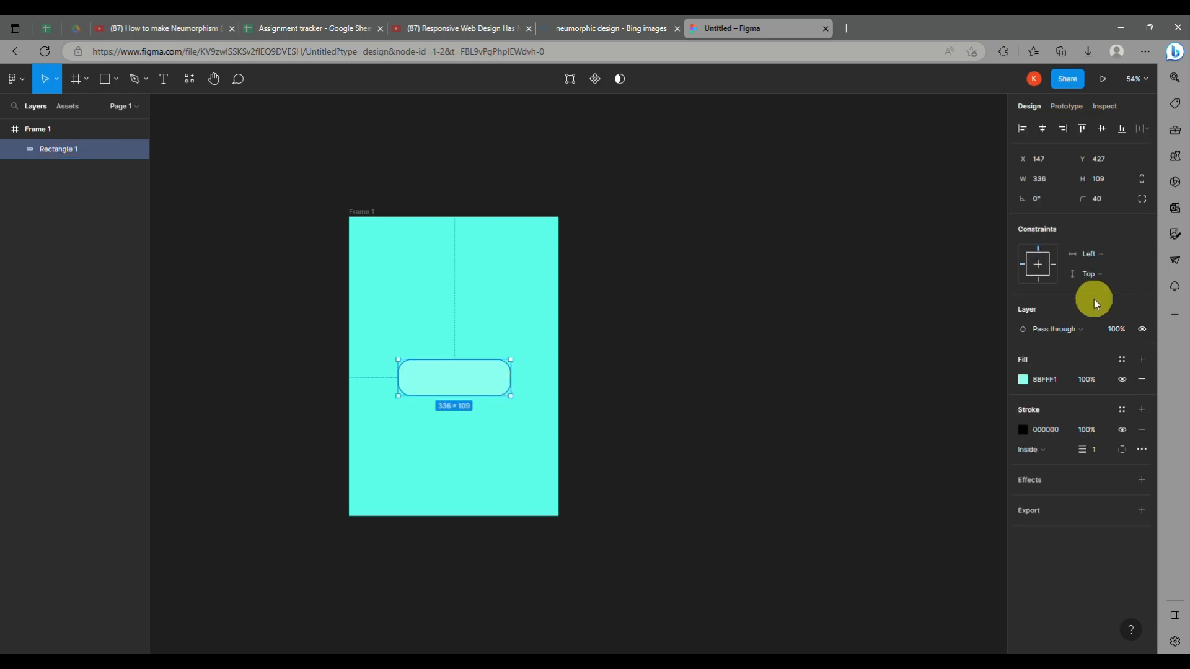
click(1092, 480)
click(1063, 537)
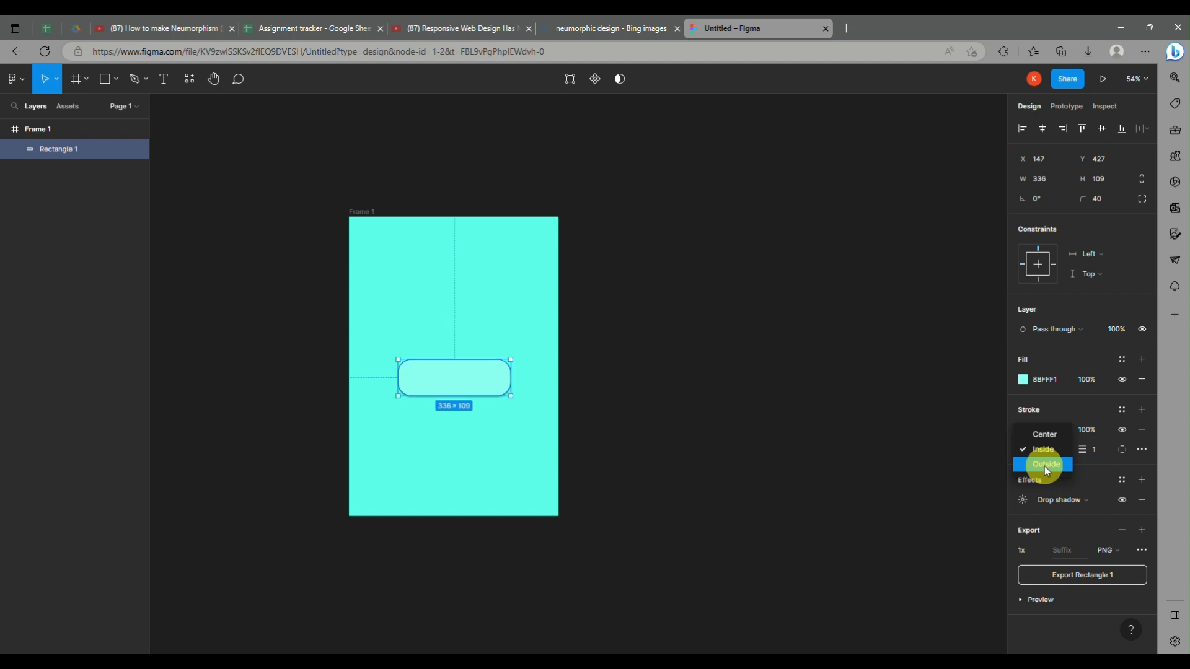
Step: Place the rectangle's stroke outside and reduce the stroke color's opacity to 0%
click(1045, 465)
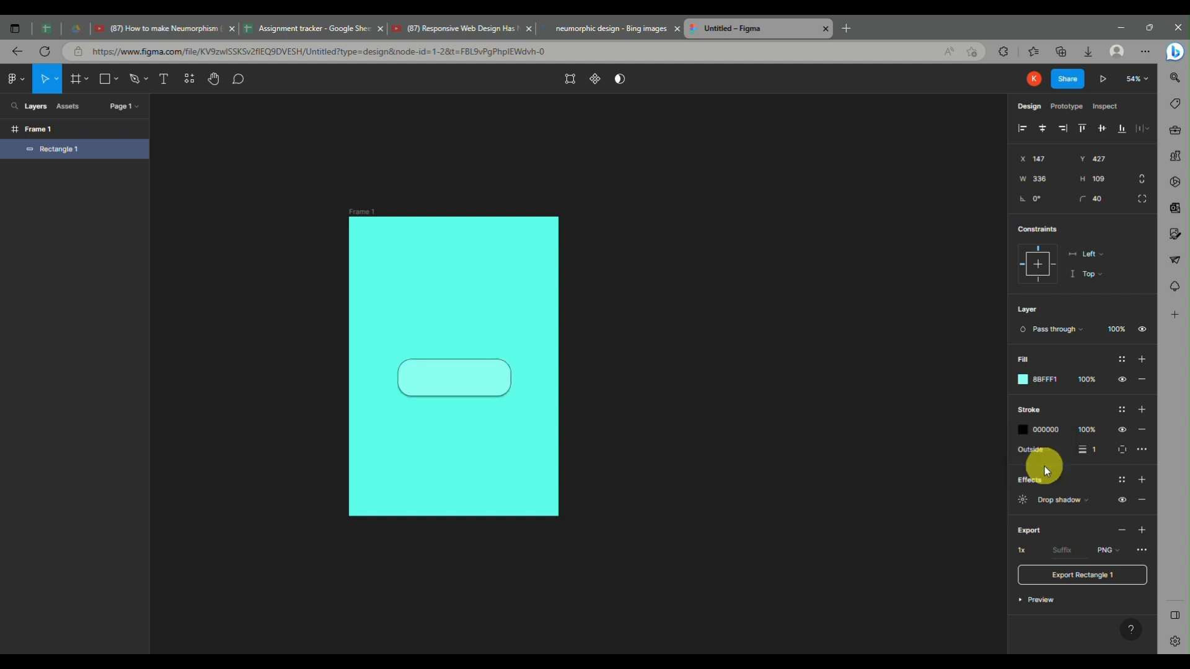
click(1023, 430)
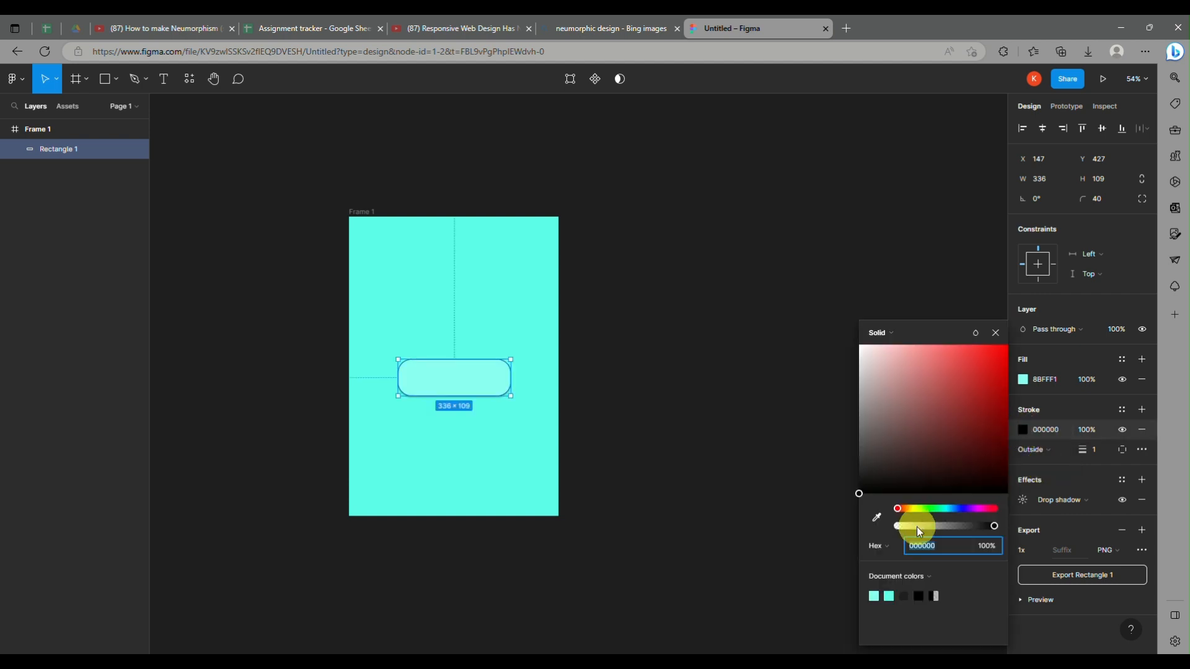
click(778, 567)
click(406, 364)
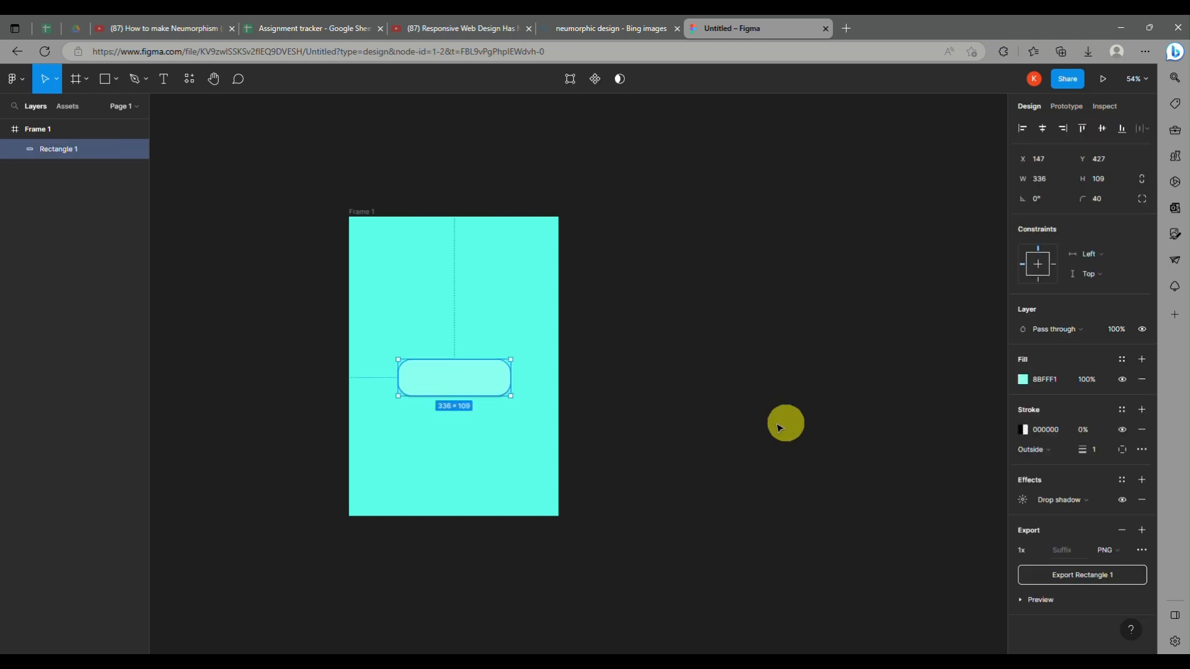
Step: Preview the layer blur and inner shadow effect types on the rectangle, keeping Drop shadow selected
click(1053, 504)
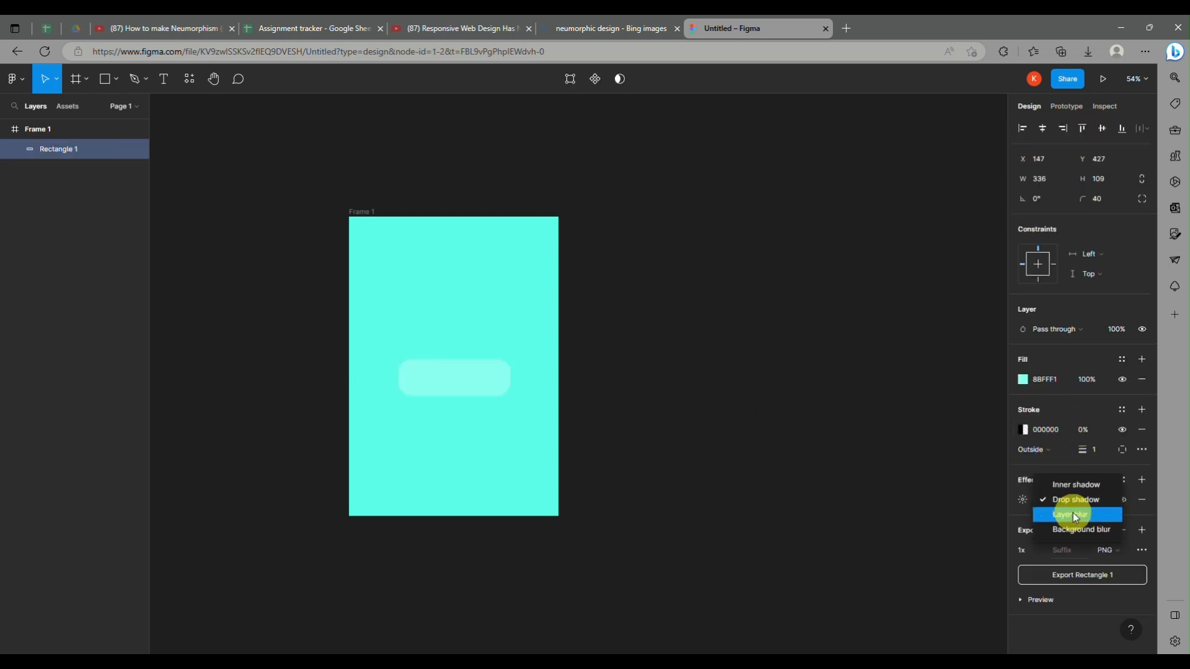
click(1091, 503)
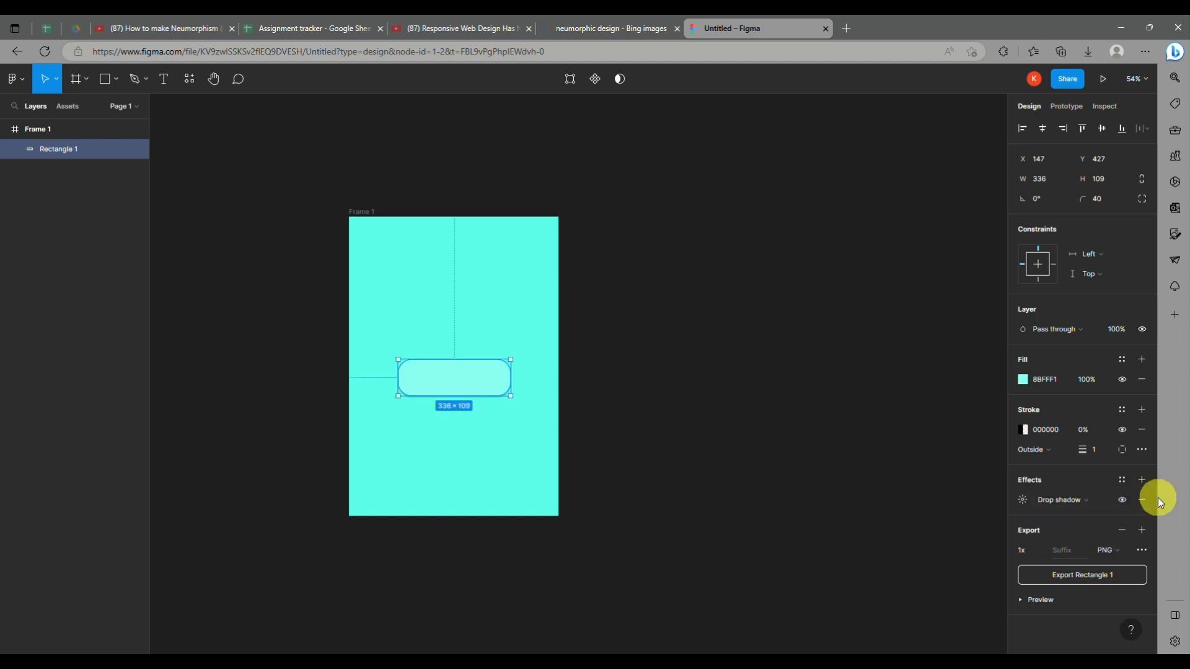
click(1078, 499)
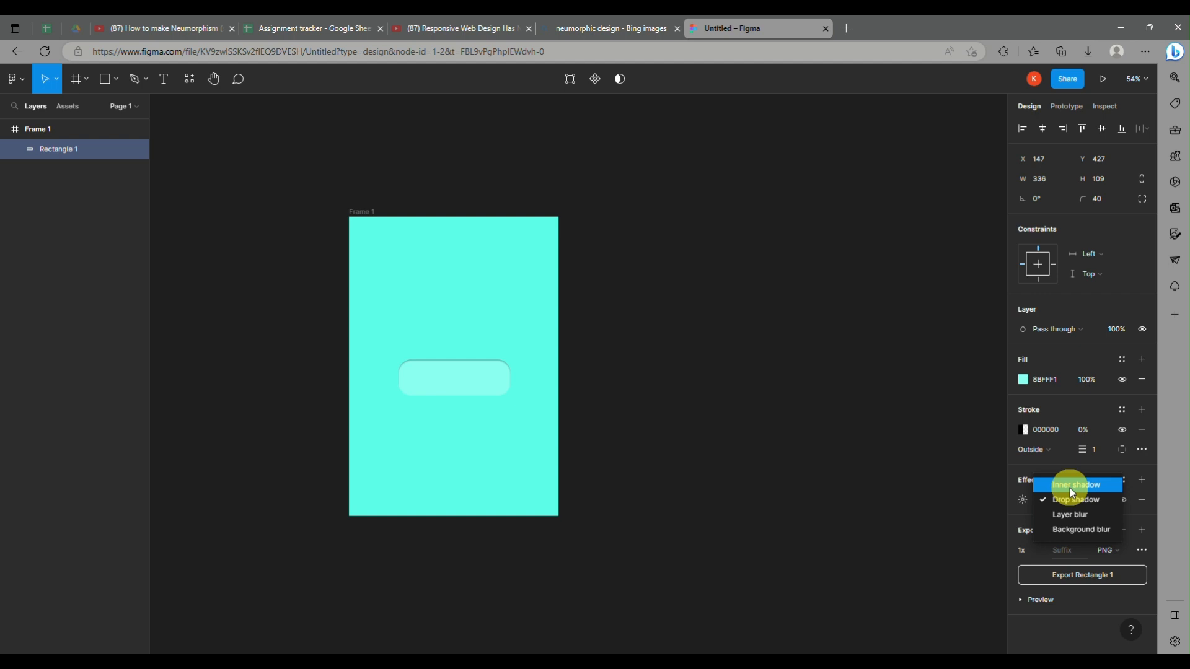
click(1073, 503)
click(1023, 499)
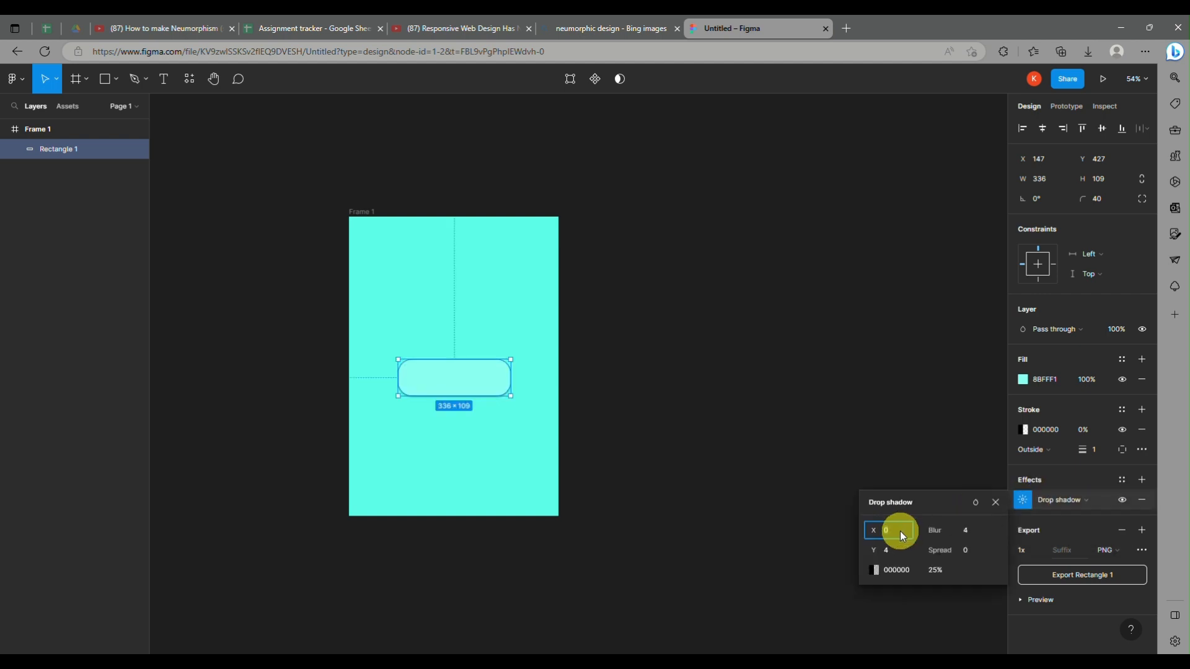
key(Return)
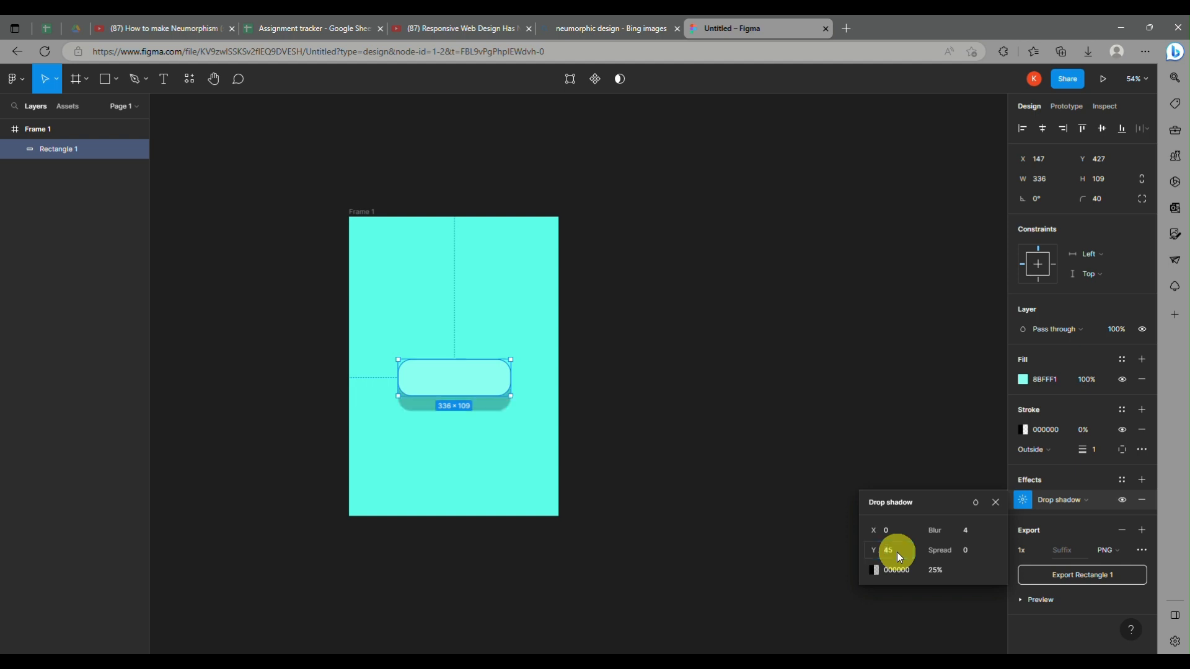
key(ctrl+z)
key(ctrl+z)
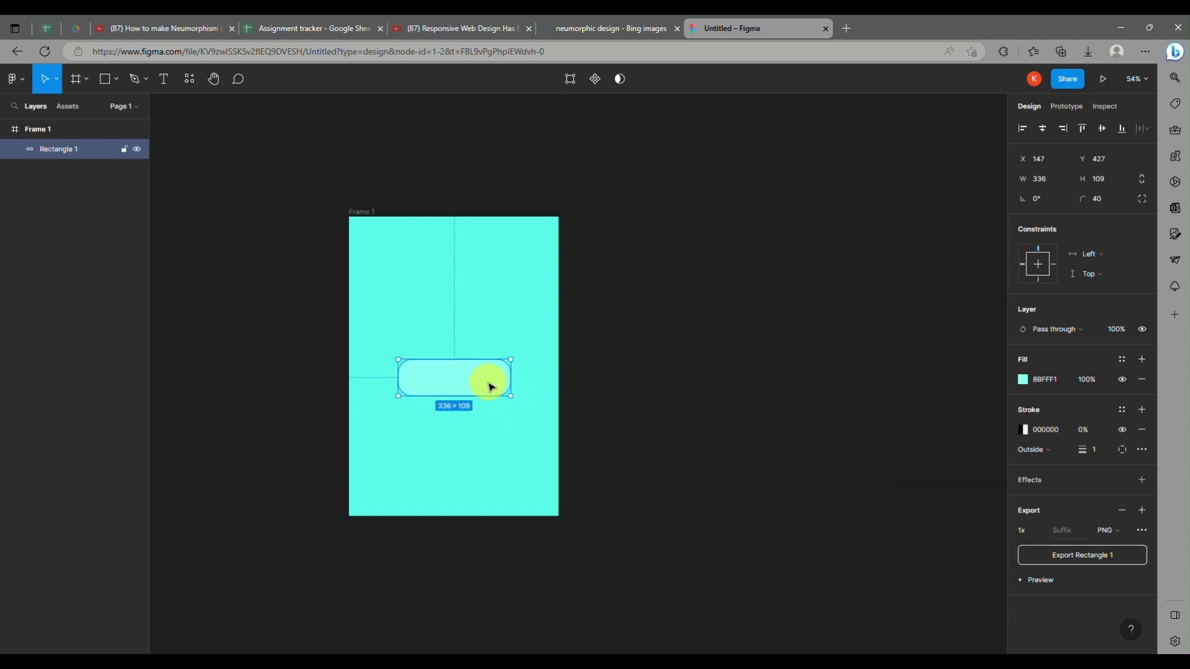
key(ctrl+shift+z)
Step: Set both the X and Y offsets of the rectangle's drop shadow to 45
click(1023, 499)
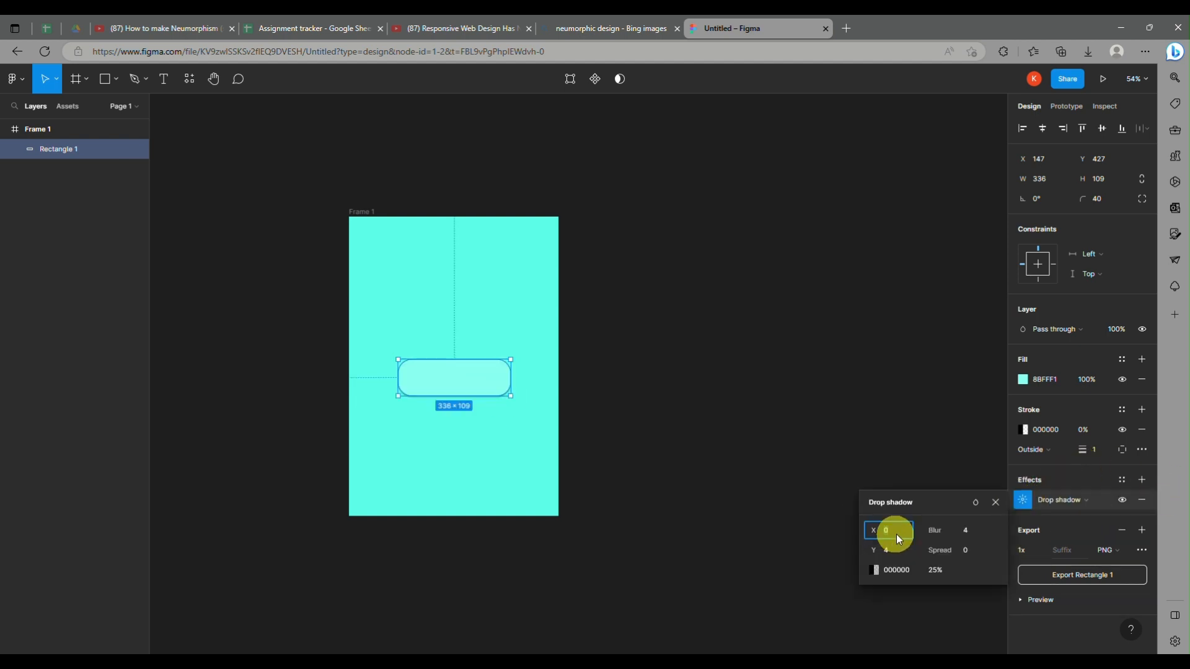
text(45)
click(892, 551)
text(4)
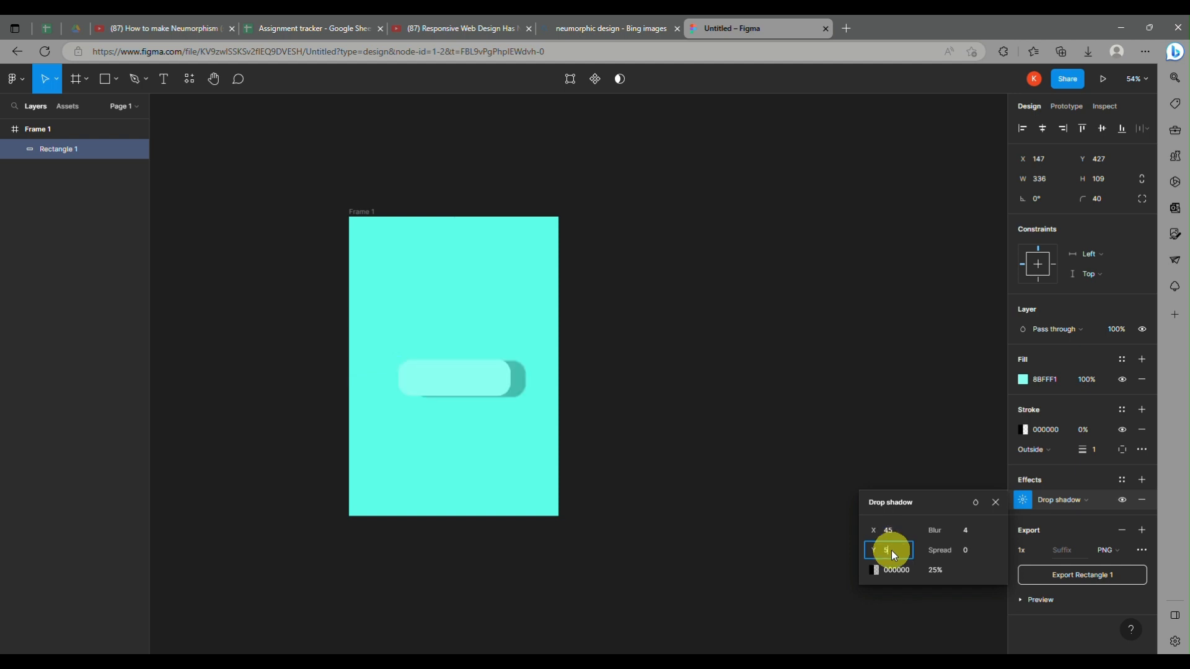
text(5)
key(Return)
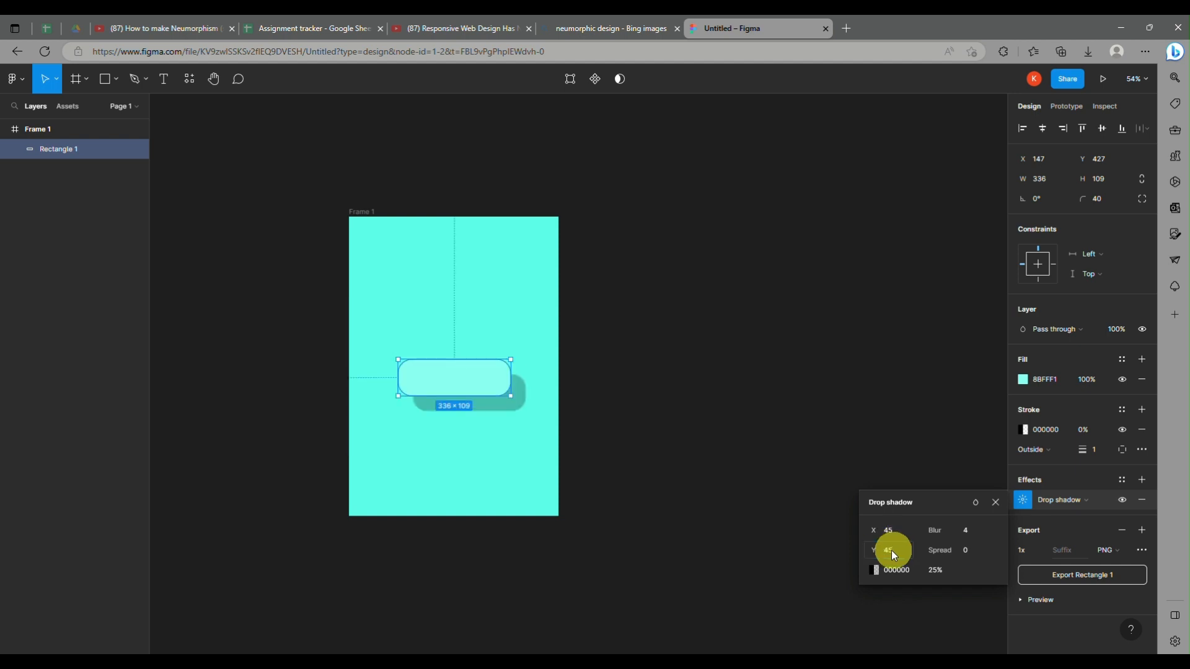
Step: Reduce the drop shadow's Y and X offsets to 25 each
key(Return)
click(892, 534)
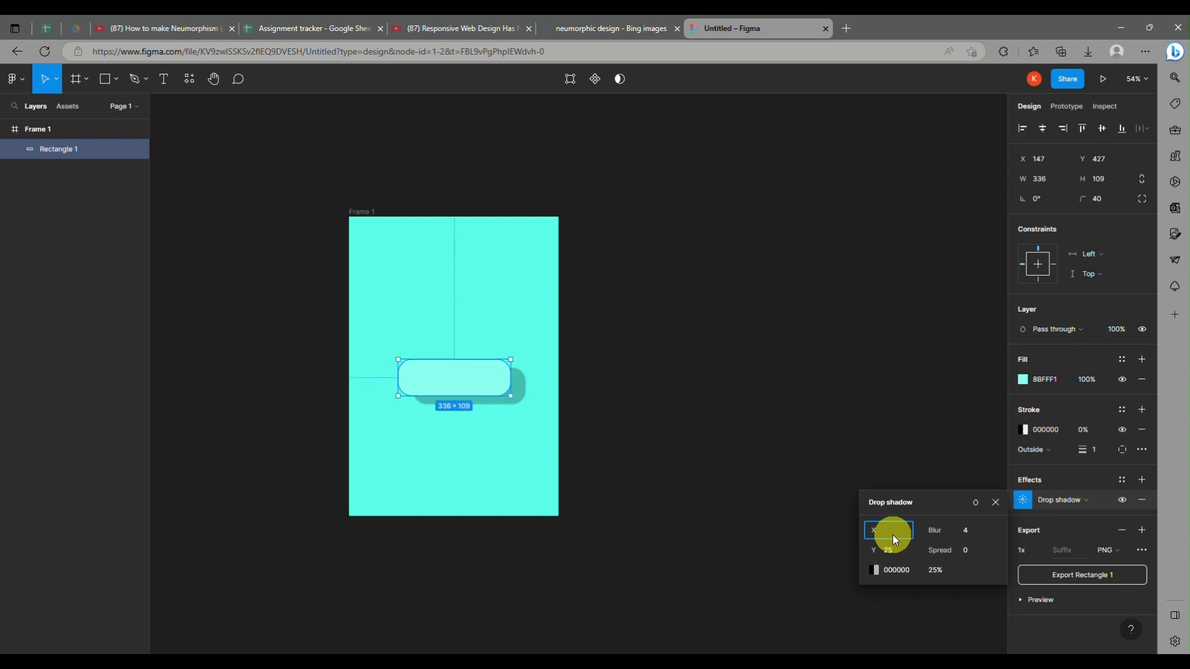
text(25)
key(Return)
Step: Set the drop shadow's X and Y offsets to 5 each
click(893, 531)
click(889, 551)
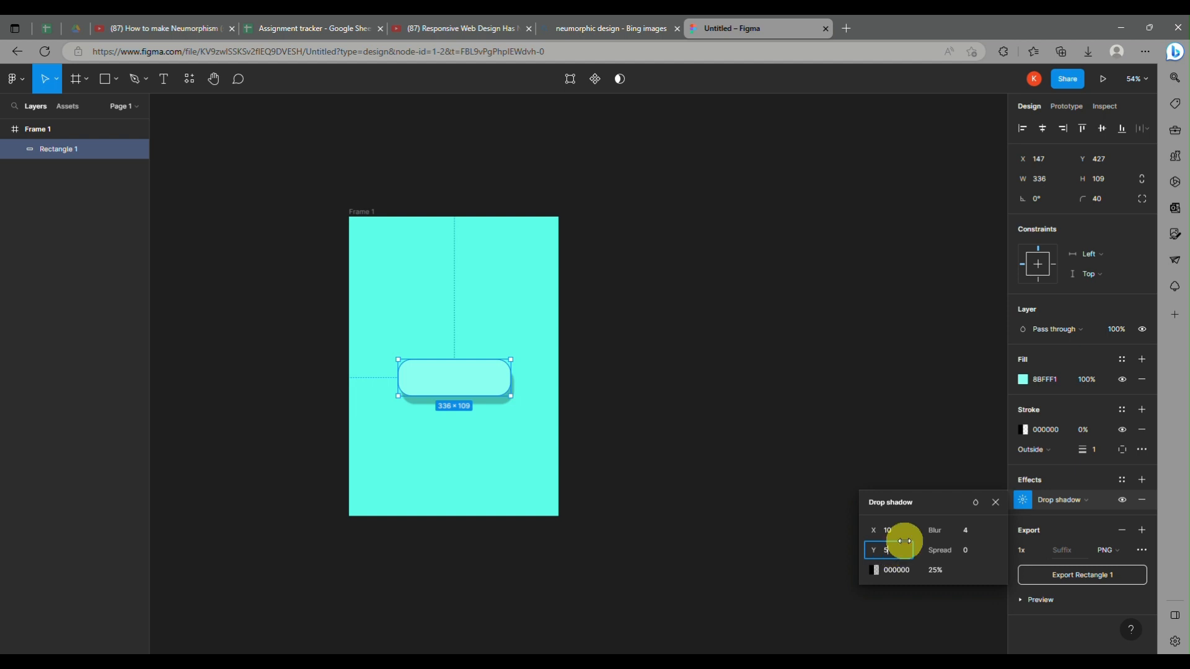
click(902, 535)
text(5)
key(Return)
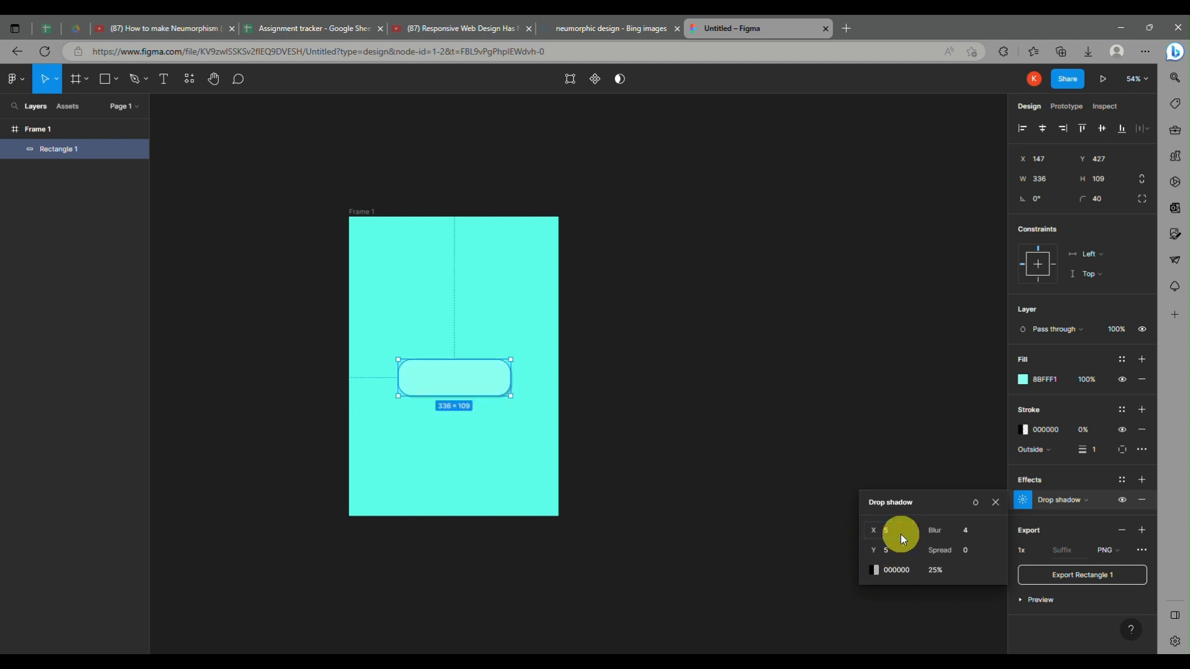
Step: Set the rectangle's drop shadow X and Y offsets to 10 each
text(10)
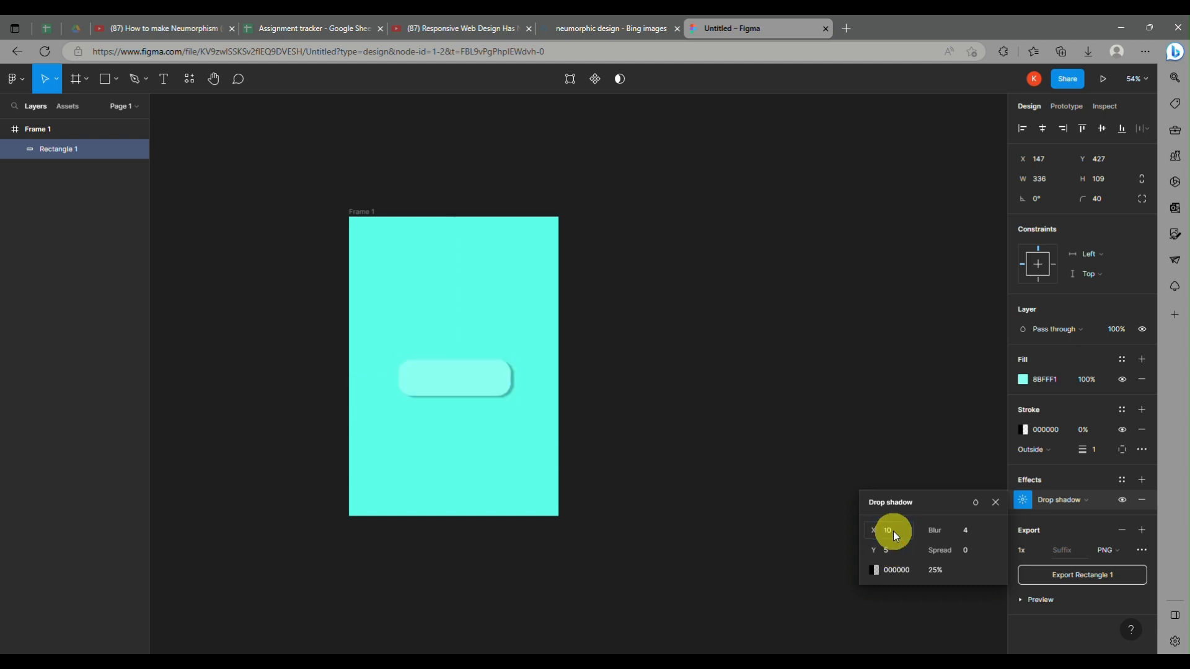
click(894, 545)
text(10)
key(Return)
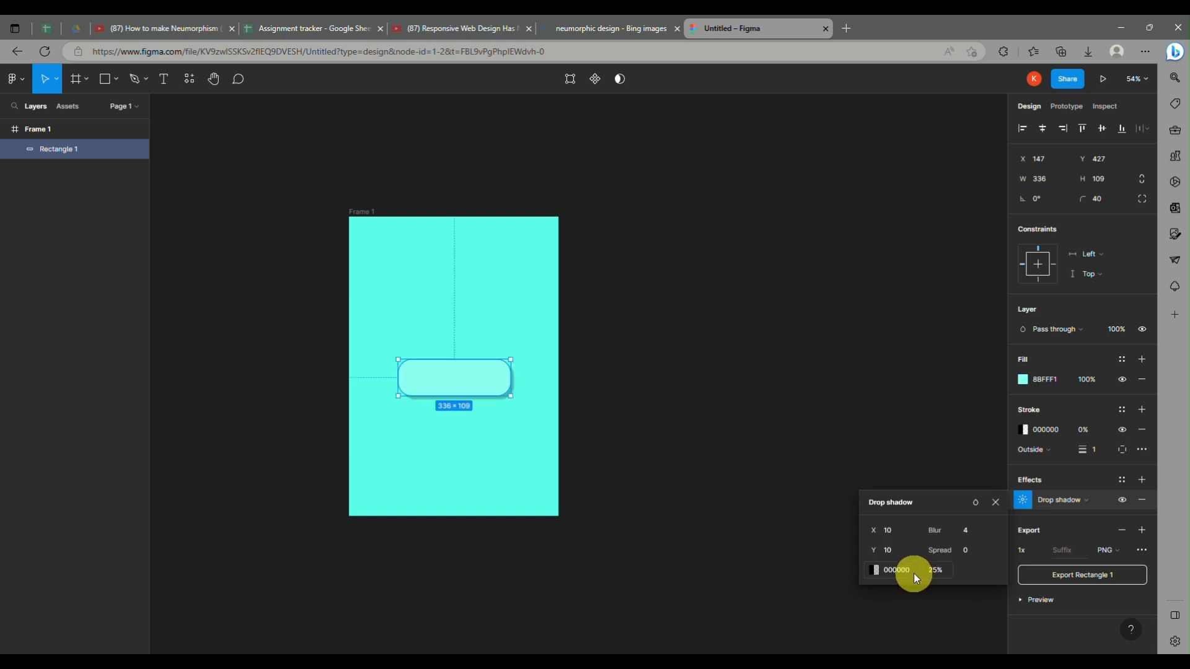
Step: Set the drop shadow's spread to 20
click(970, 551)
text(20)
key(Return)
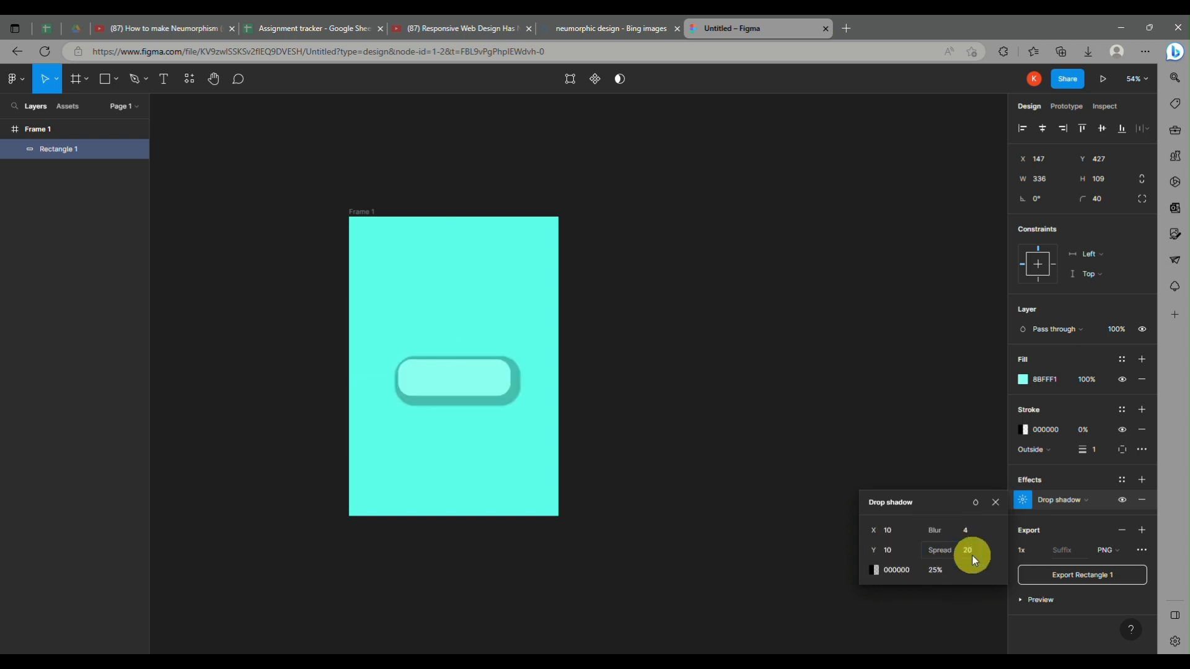
key(BackSpace)
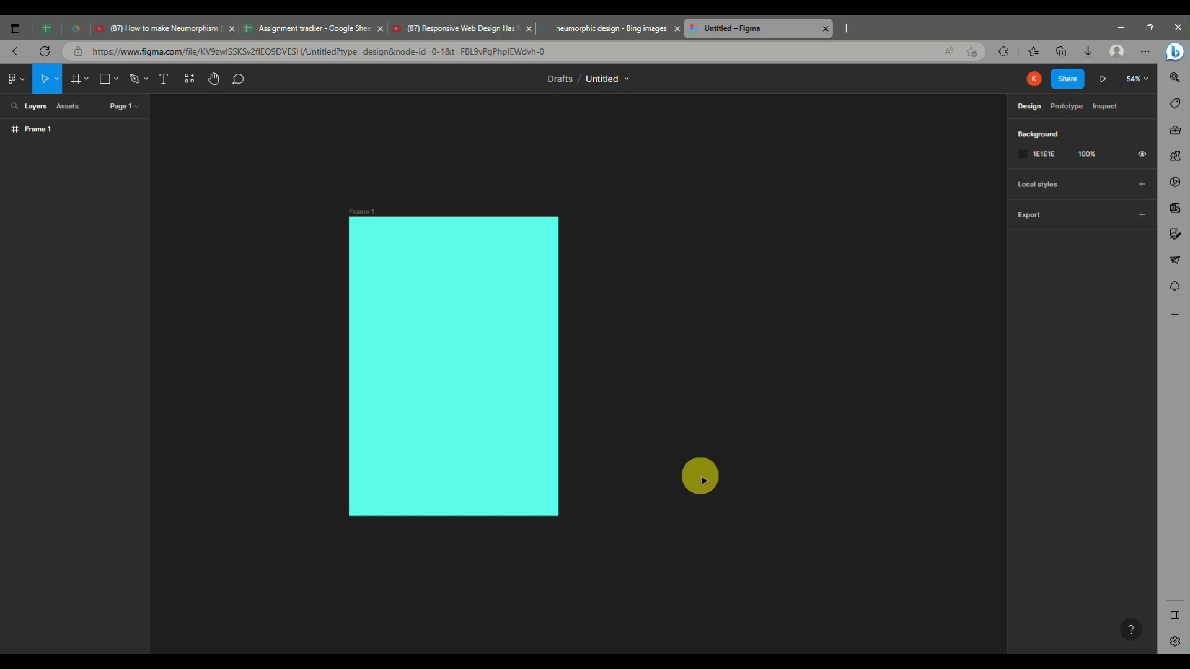
key(ctrl+z)
key(ctrl+z)
click(1024, 498)
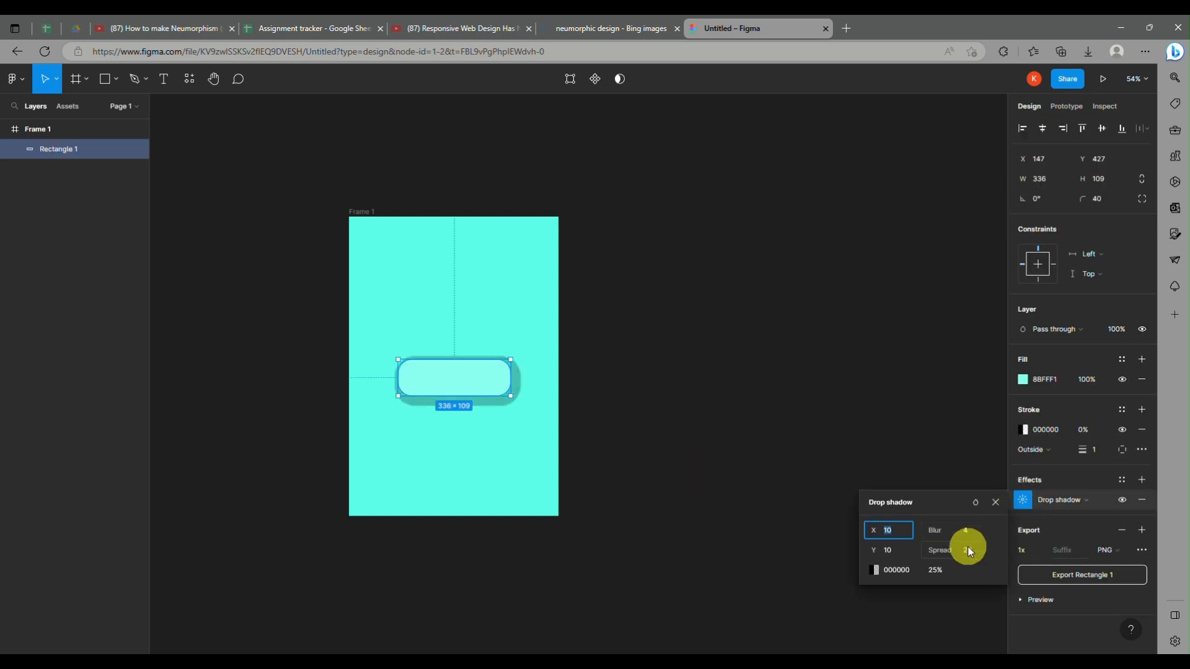
Step: Try drop shadow spreads of 50 and 10 on the rectangle, and settle on a spread of 5
click(969, 548)
text(50)
key(Return)
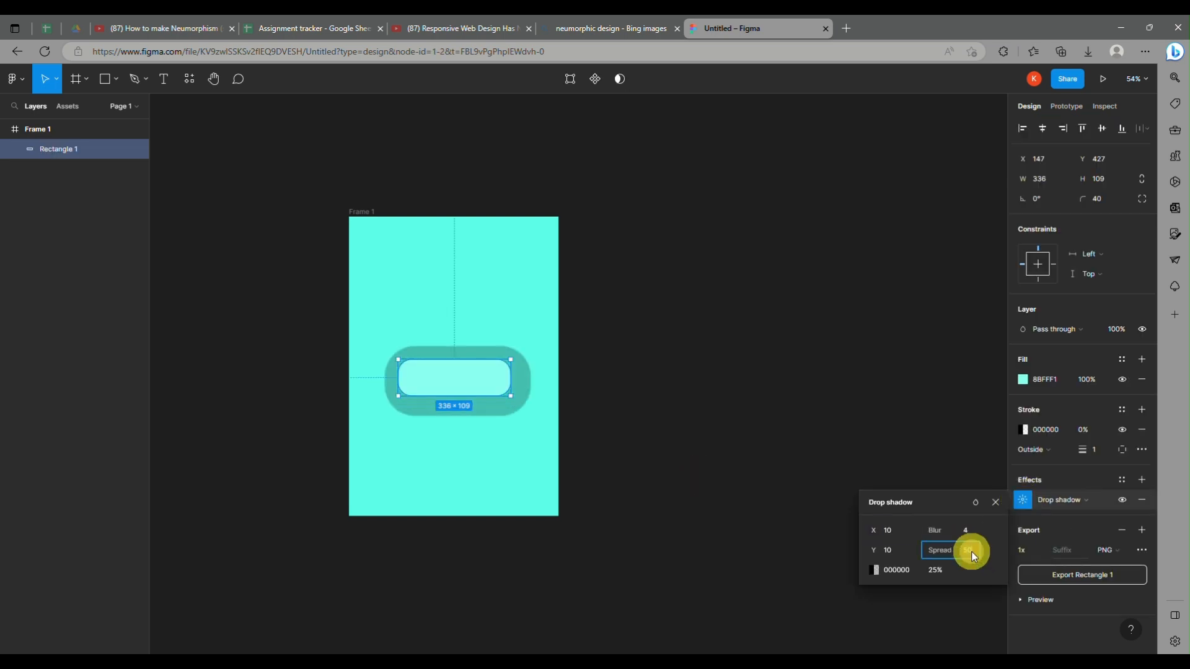
text(10)
key(Return)
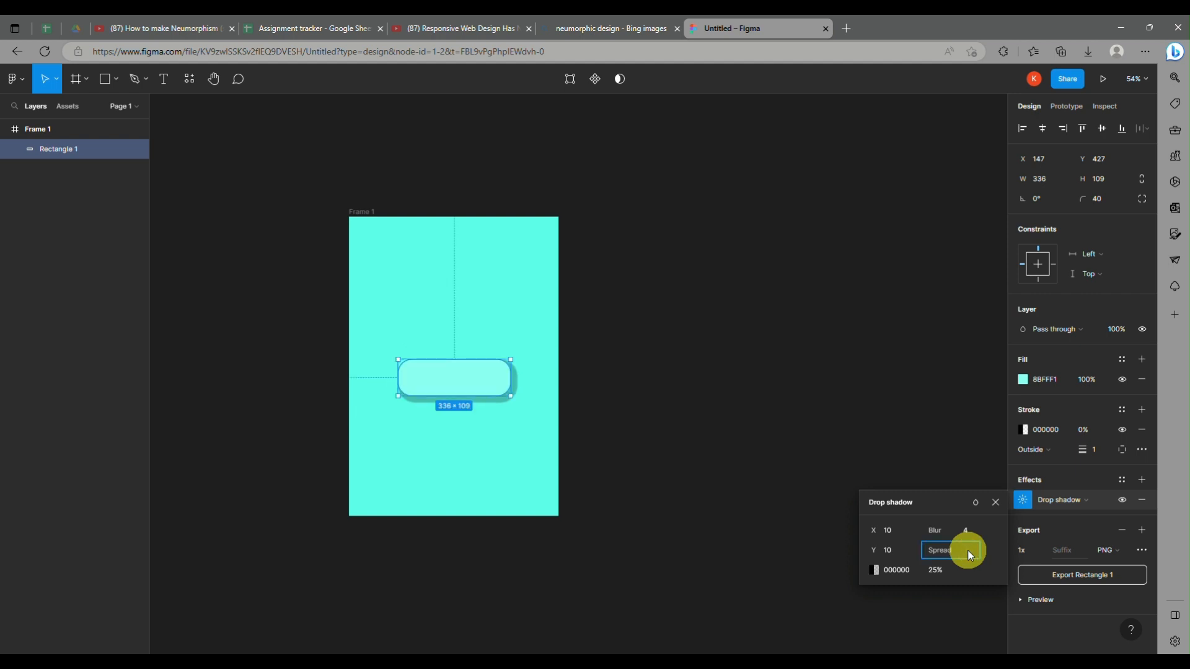
text(5)
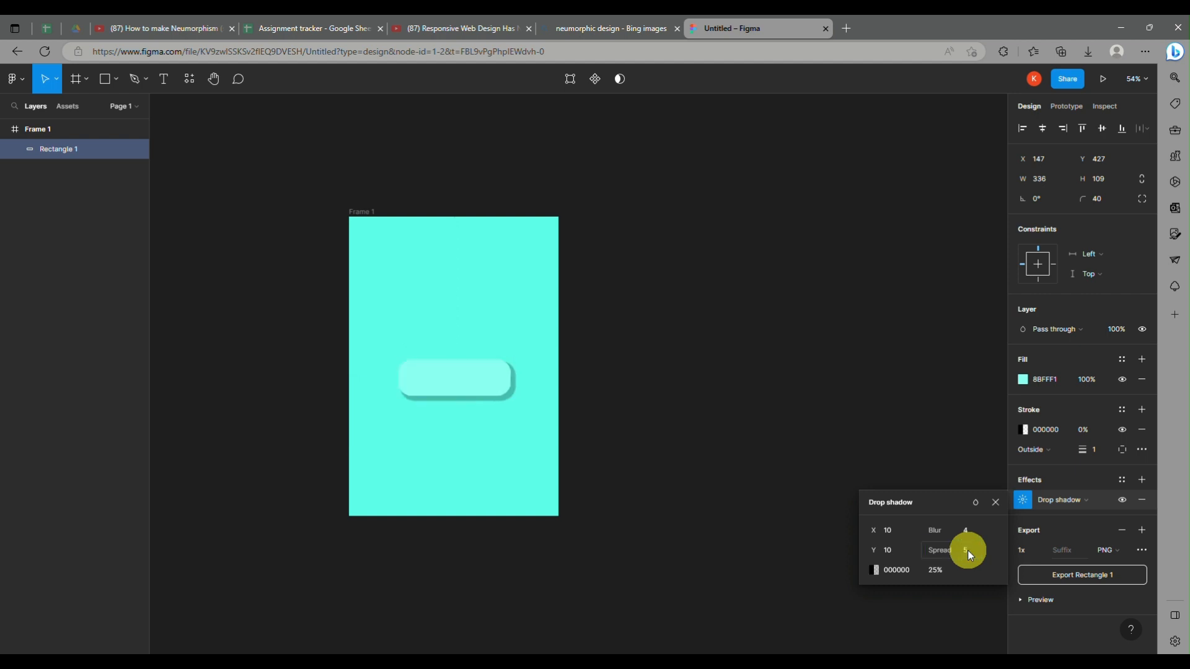
key(Return)
Step: Increase the drop shadow's blur through 10 and 20 to 30, and deselect the rectangle
click(968, 529)
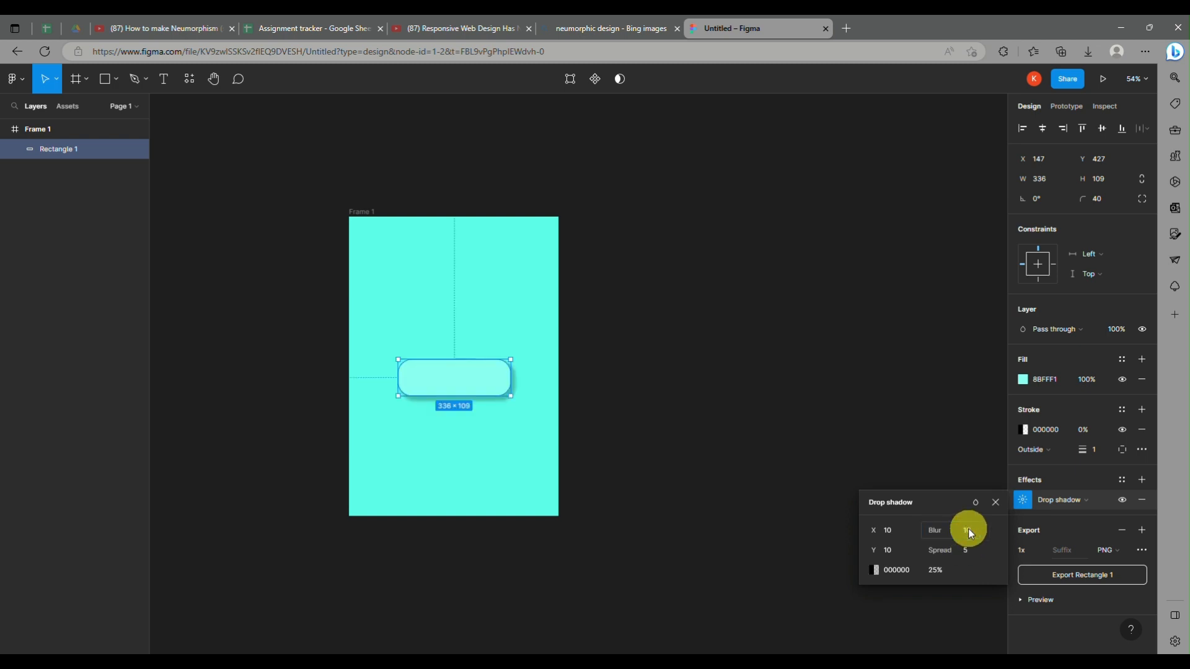
text(10)
key(Return)
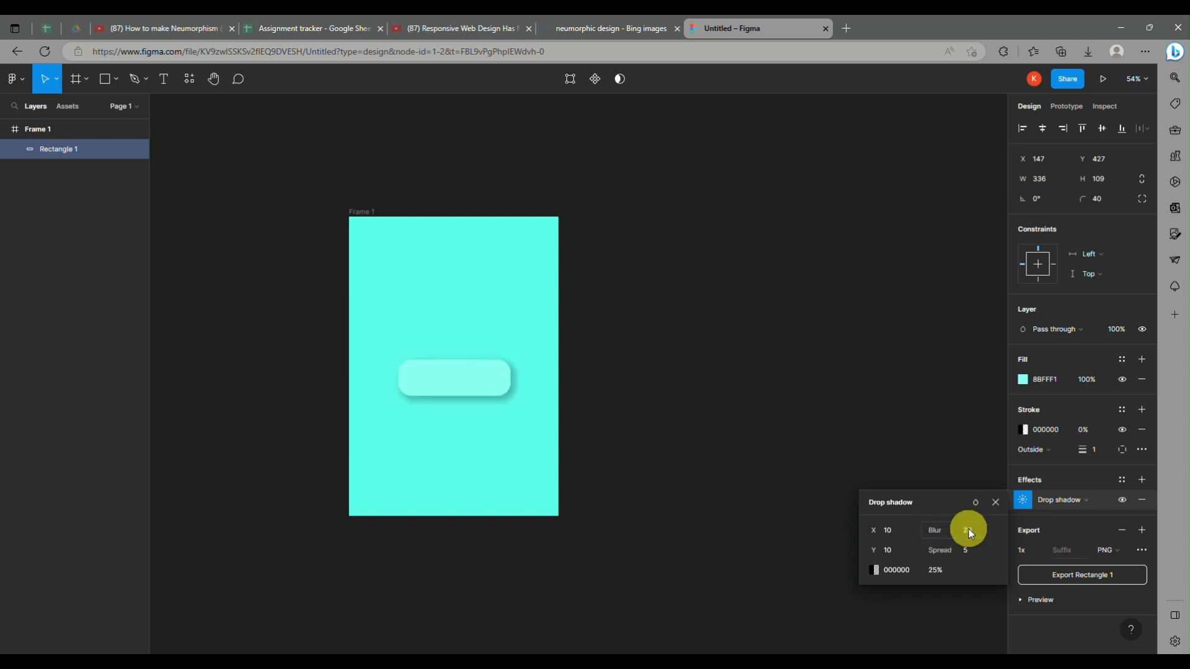
click(969, 530)
text(20)
key(Return)
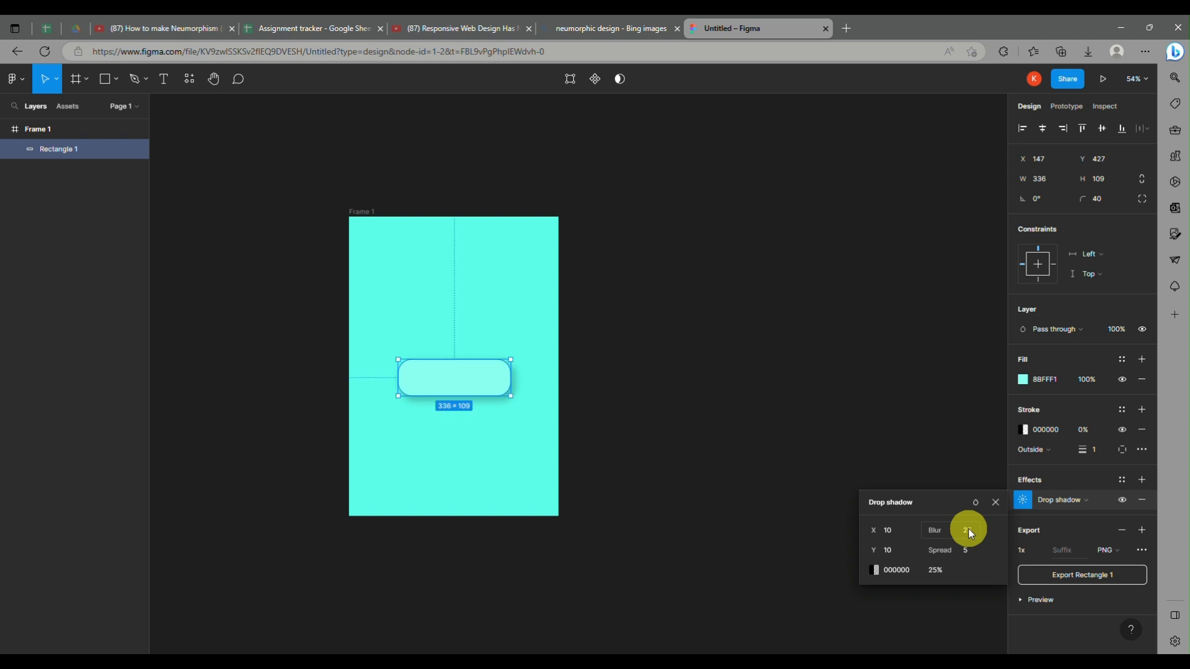
click(972, 533)
text(30)
key(Return)
click(744, 484)
Step: Keep the rectangle's existing effect as Drop shadow and add a second drop shadow effect
click(457, 388)
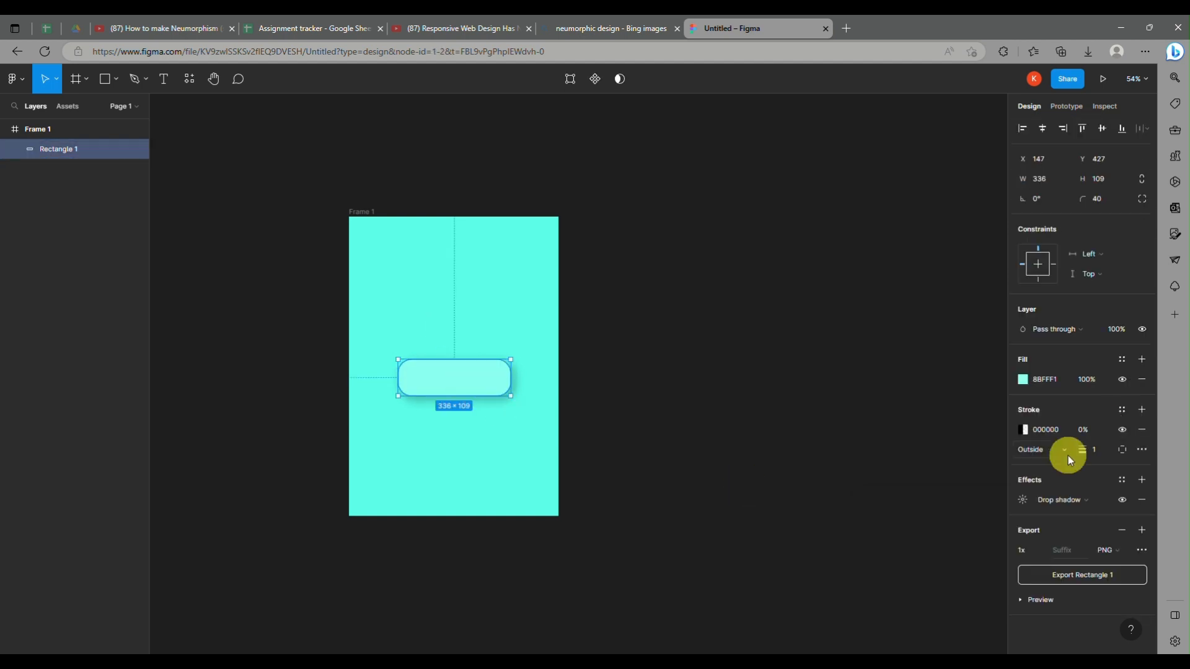
click(1061, 500)
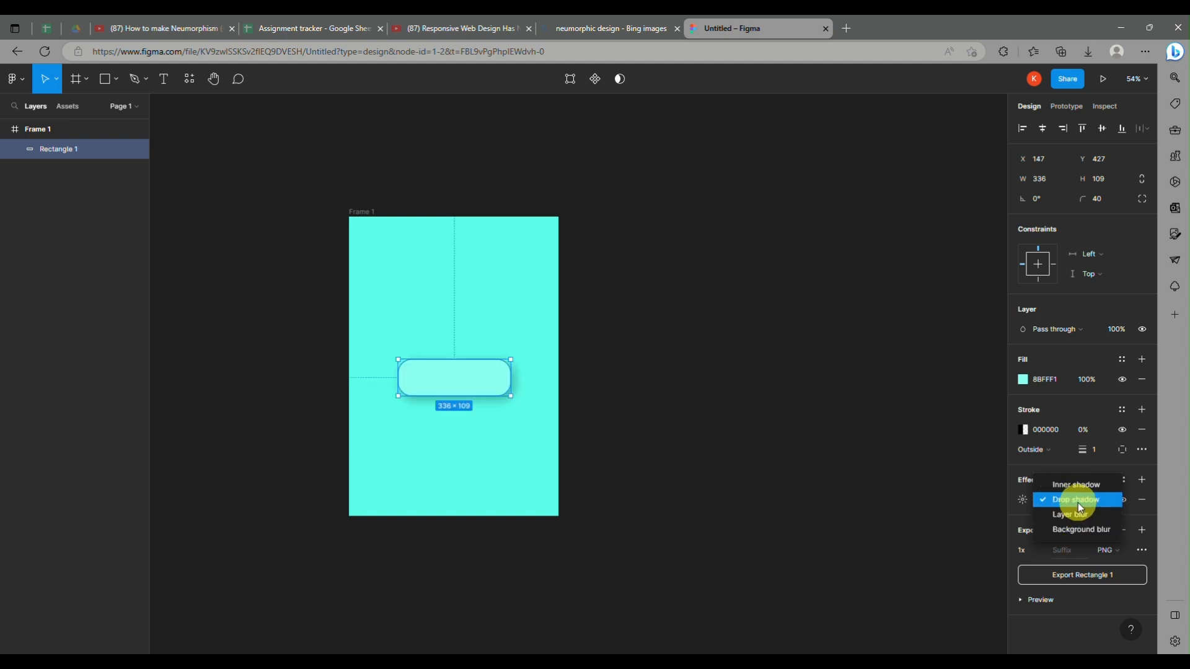
click(1080, 502)
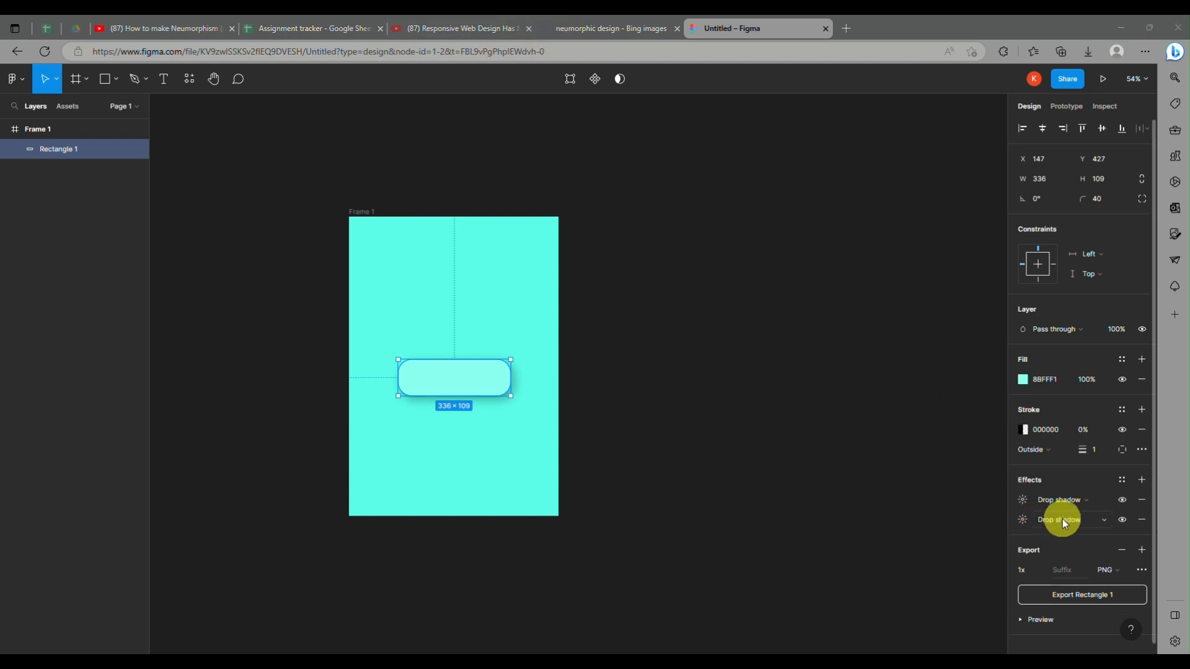
Step: Set the X and Y offsets of the rectangle's original drop shadow to -10 each
click(1023, 520)
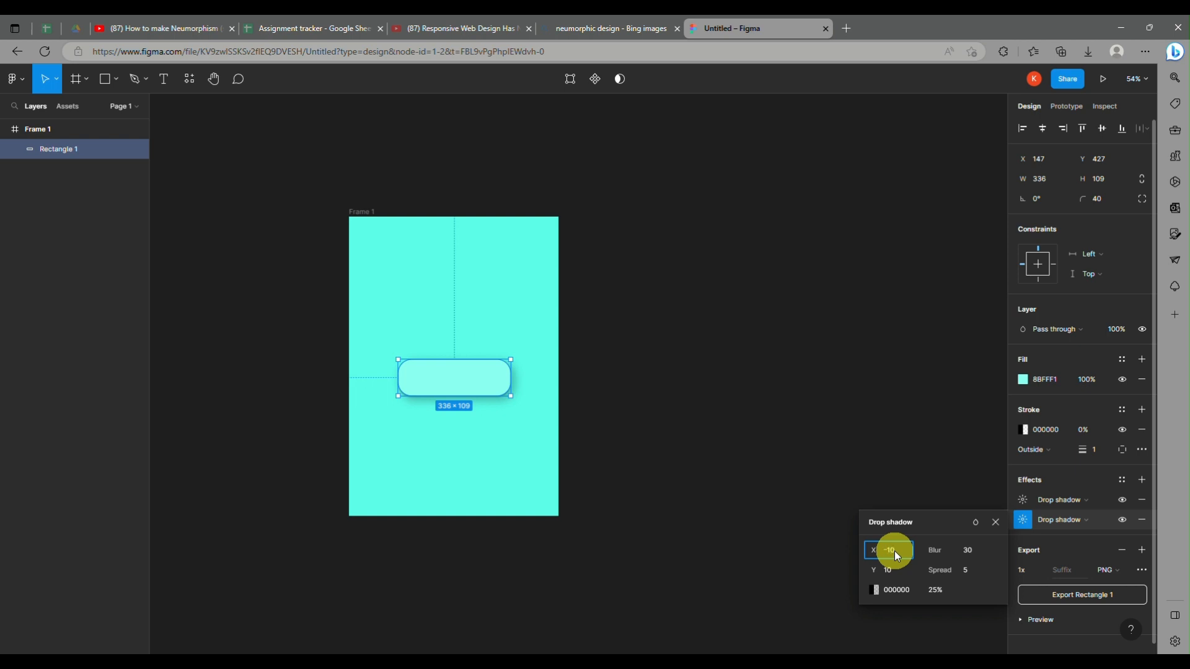
click(883, 572)
text(-10)
key(Return)
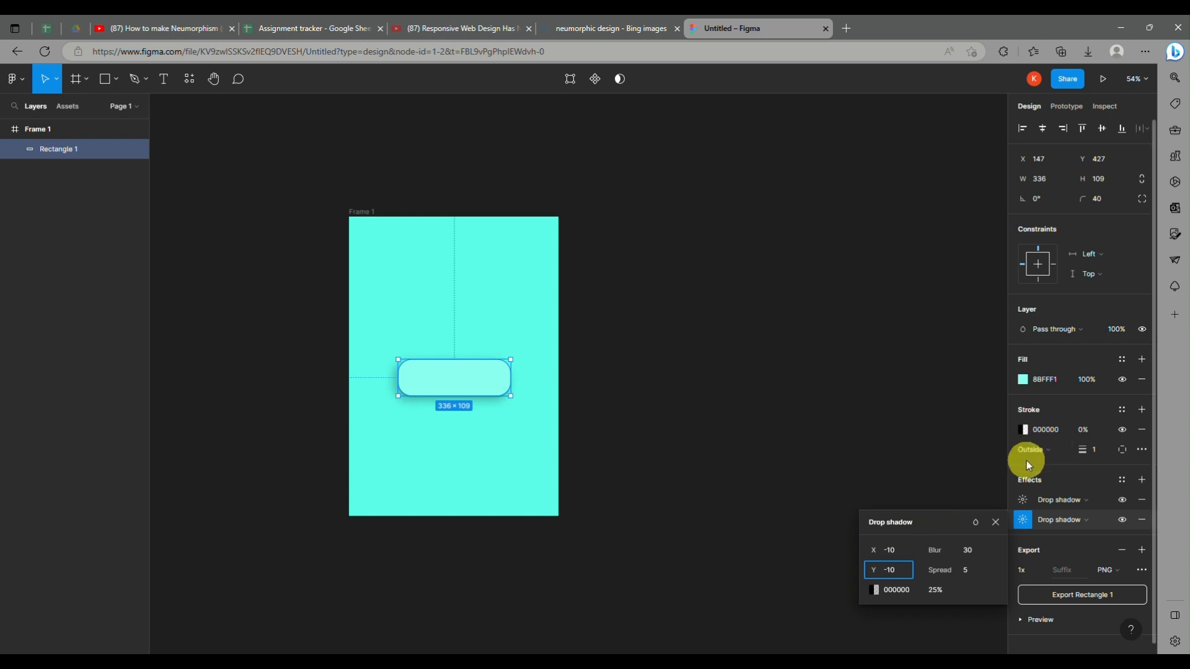
key(Return)
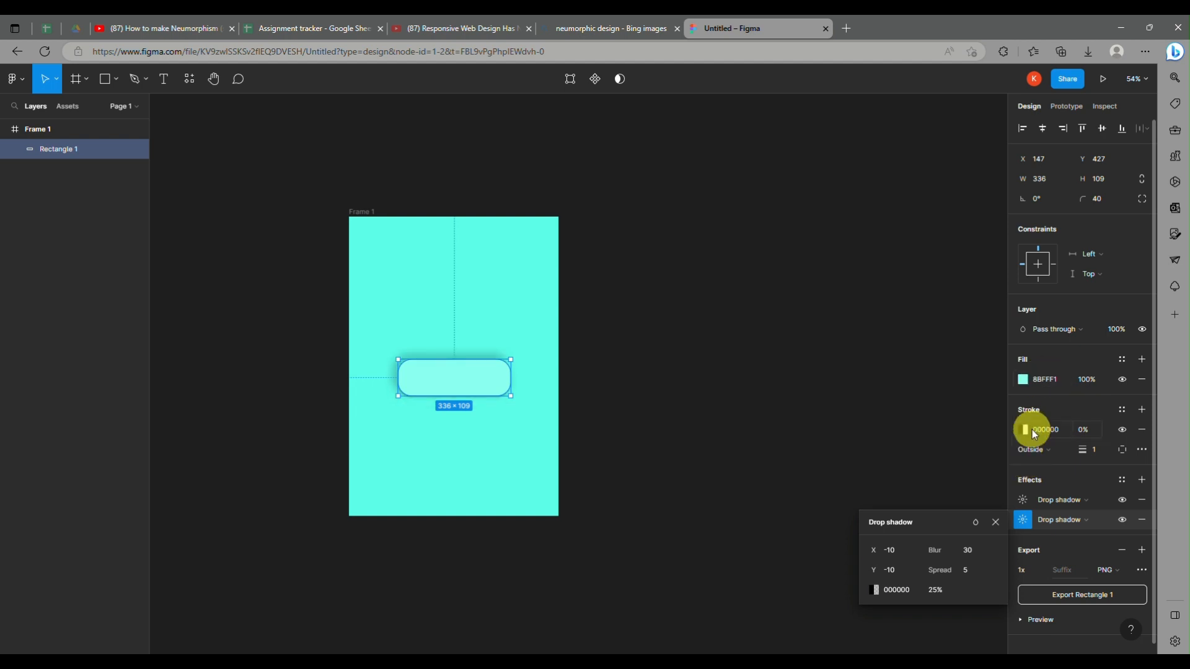
Step: Recolor the original drop shadow by sampling the frame's turquoise and lightening it to BEFFF7 at 100% opacity
click(873, 590)
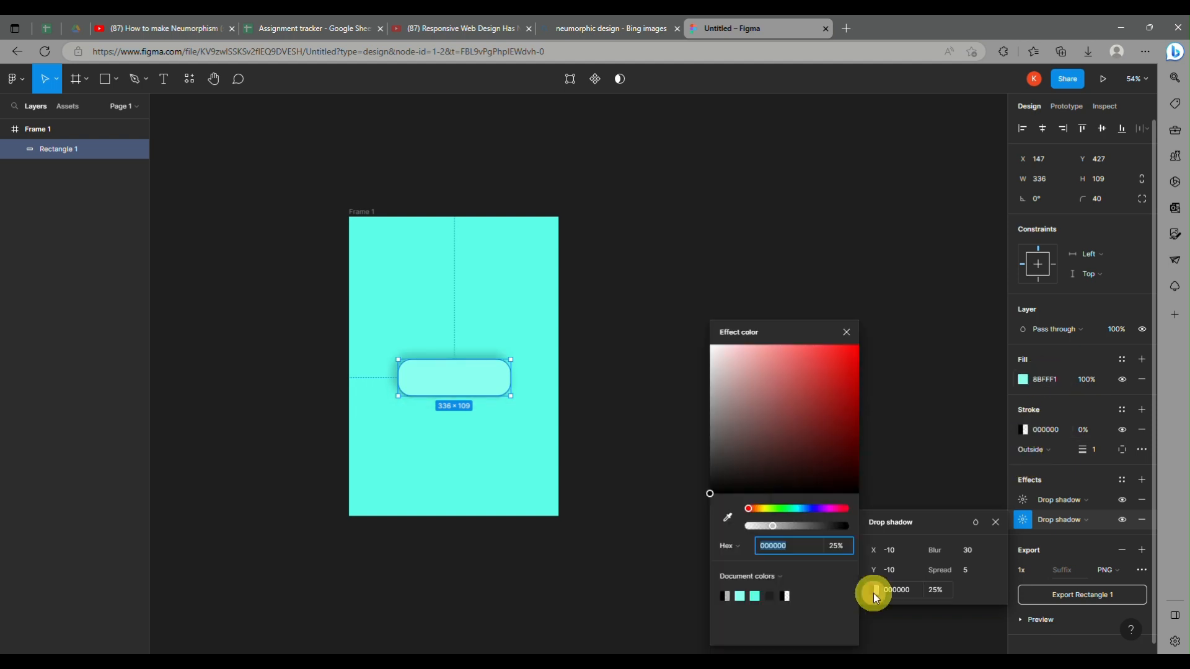
drag(698, 473, 715, 385)
click(728, 518)
click(514, 475)
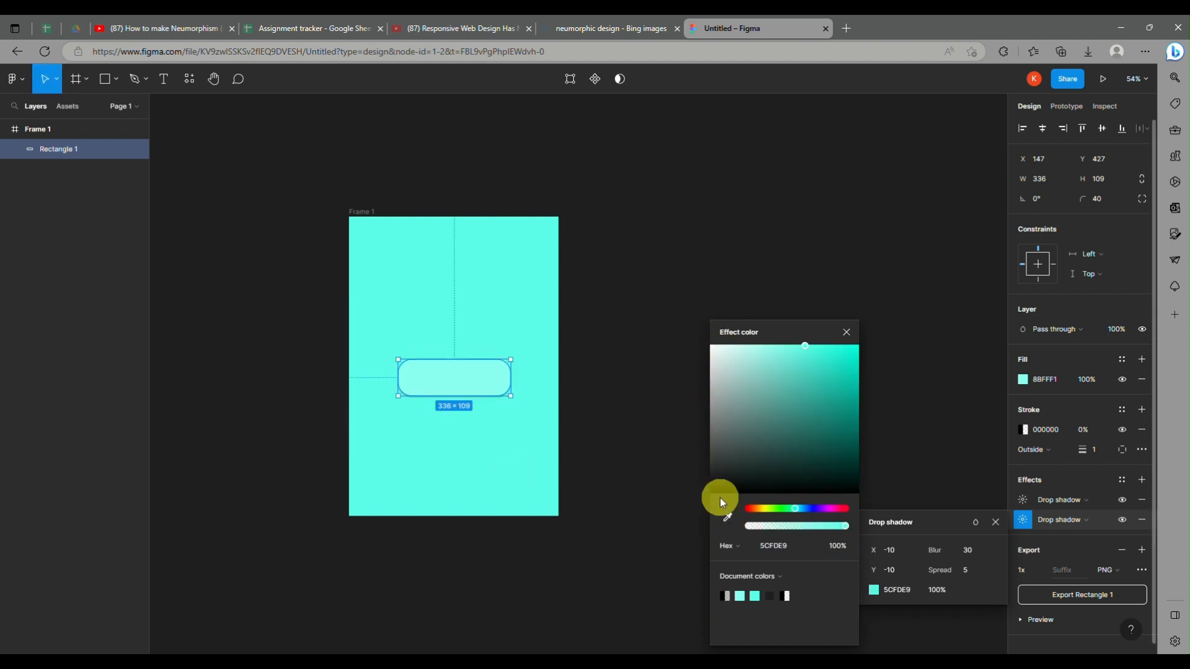
drag(809, 344, 749, 341)
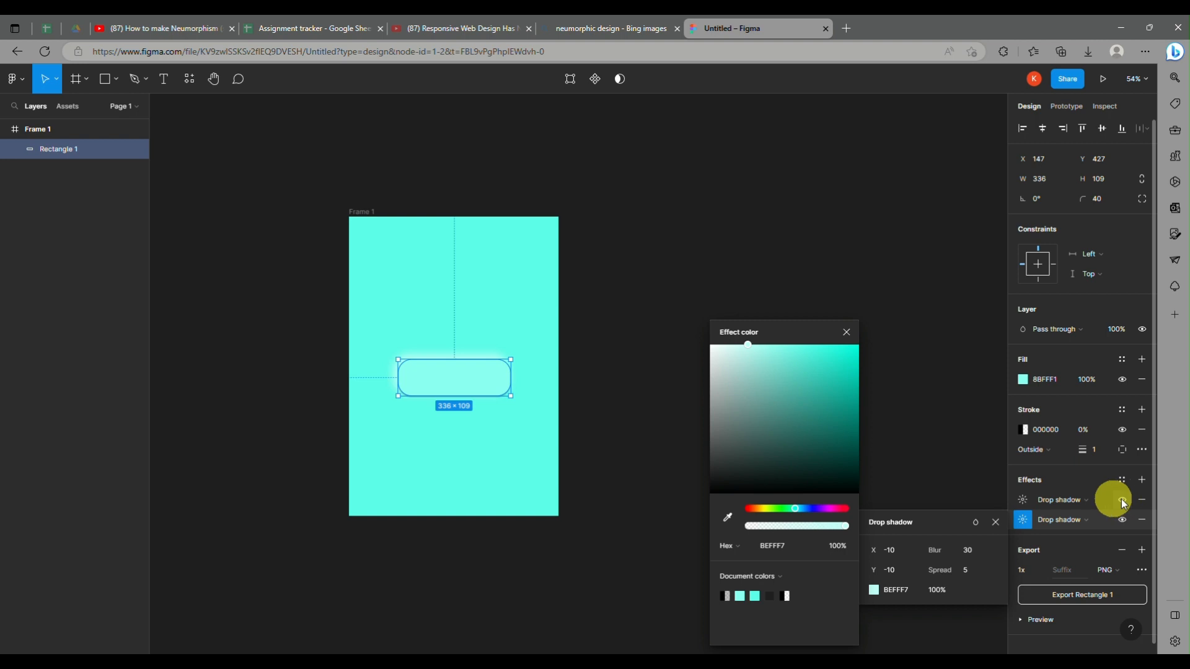
click(962, 341)
Step: Set the X and Y offsets of the rectangle's newly added black drop shadow to 10 each
click(468, 399)
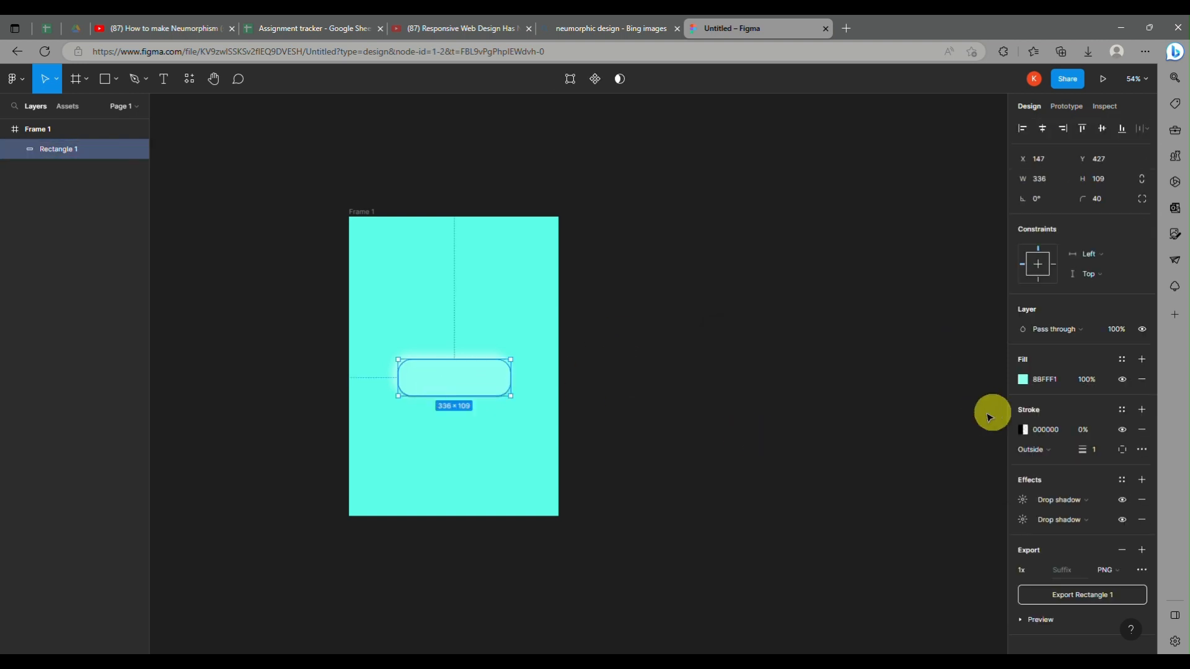
click(1023, 500)
text(-)
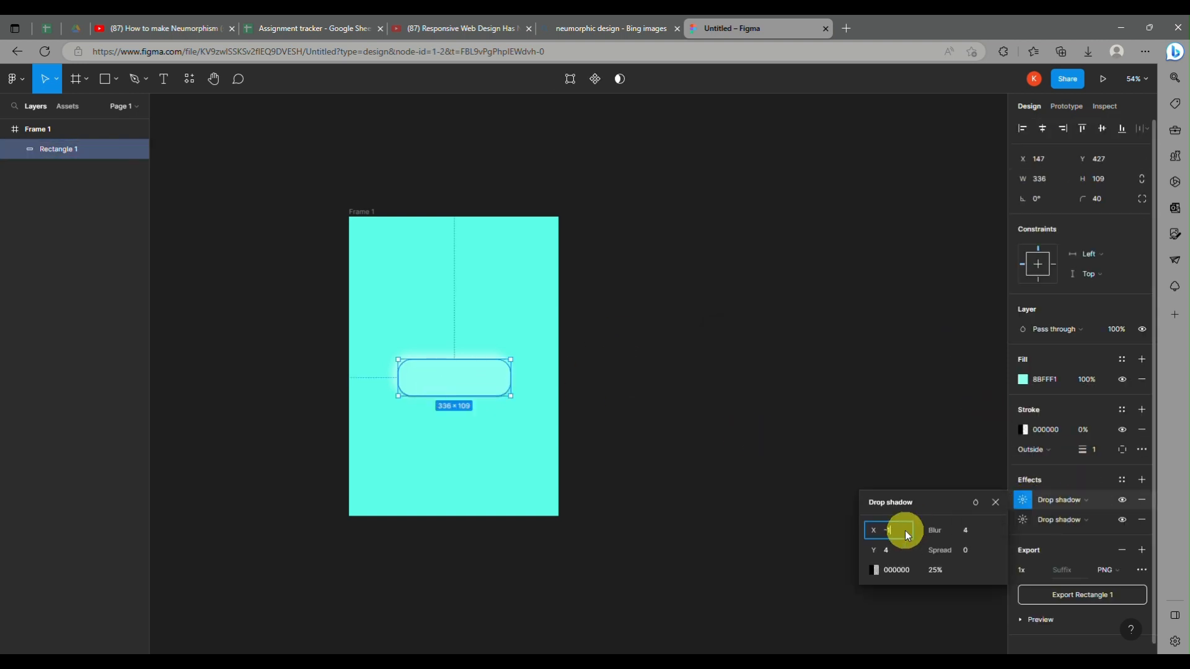
text(10)
click(891, 550)
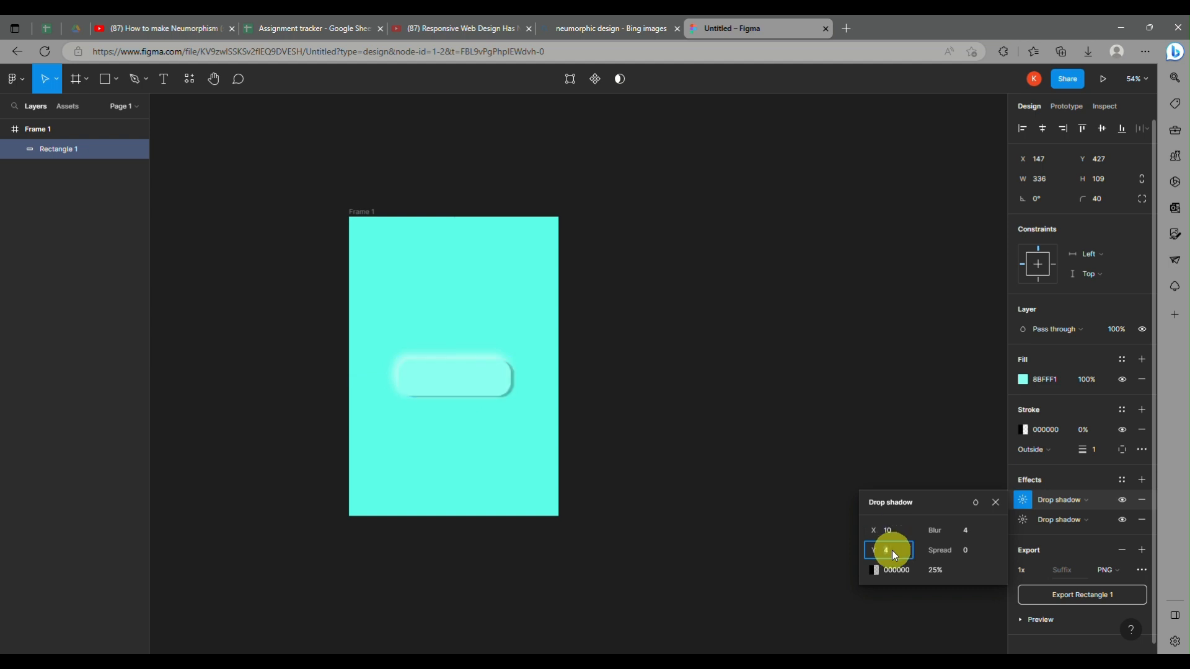
text(10)
Step: Set the black drop shadow's blur to 30 and its spread to 5, and deselect the rectangle
click(965, 533)
key(BackSpace)
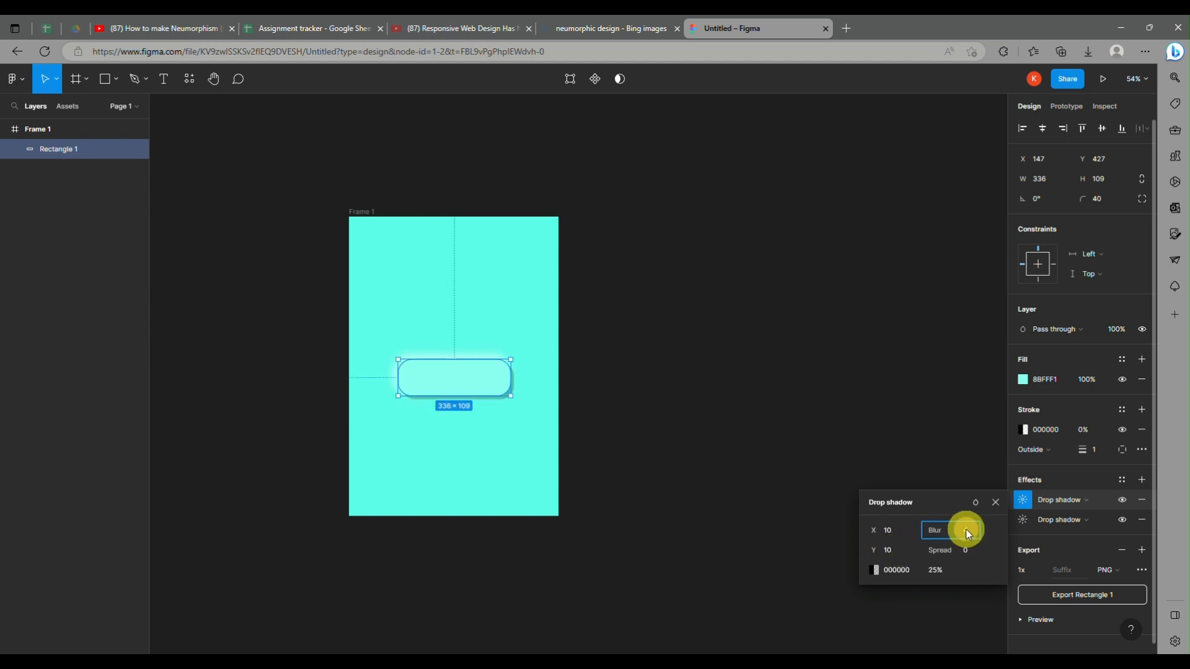
text(30)
click(1023, 520)
click(1022, 500)
click(975, 549)
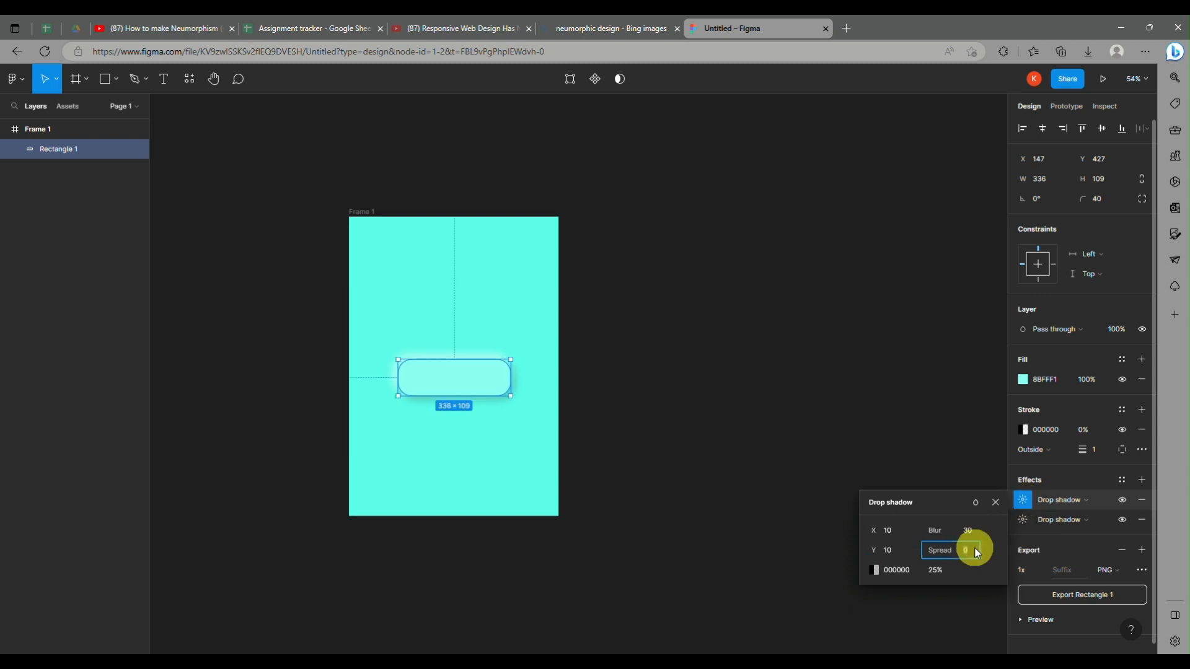
key(Return)
click(826, 263)
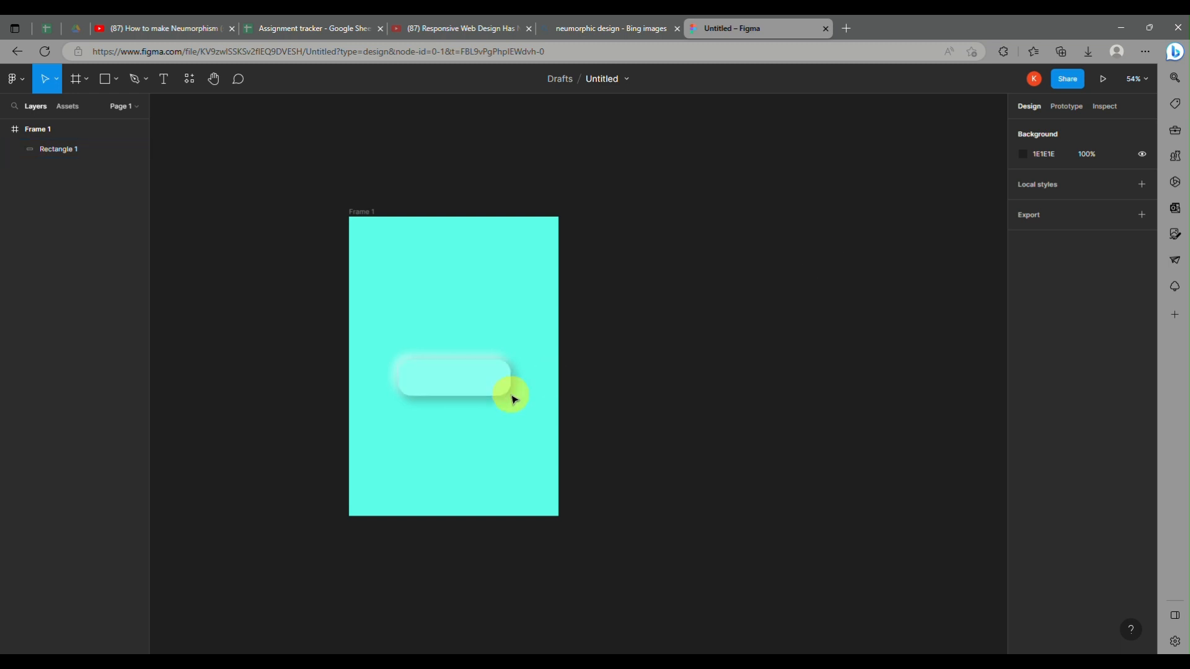
Step: Lower the opacity of the rectangle's black drop shadow color to 16%
click(455, 378)
click(1039, 429)
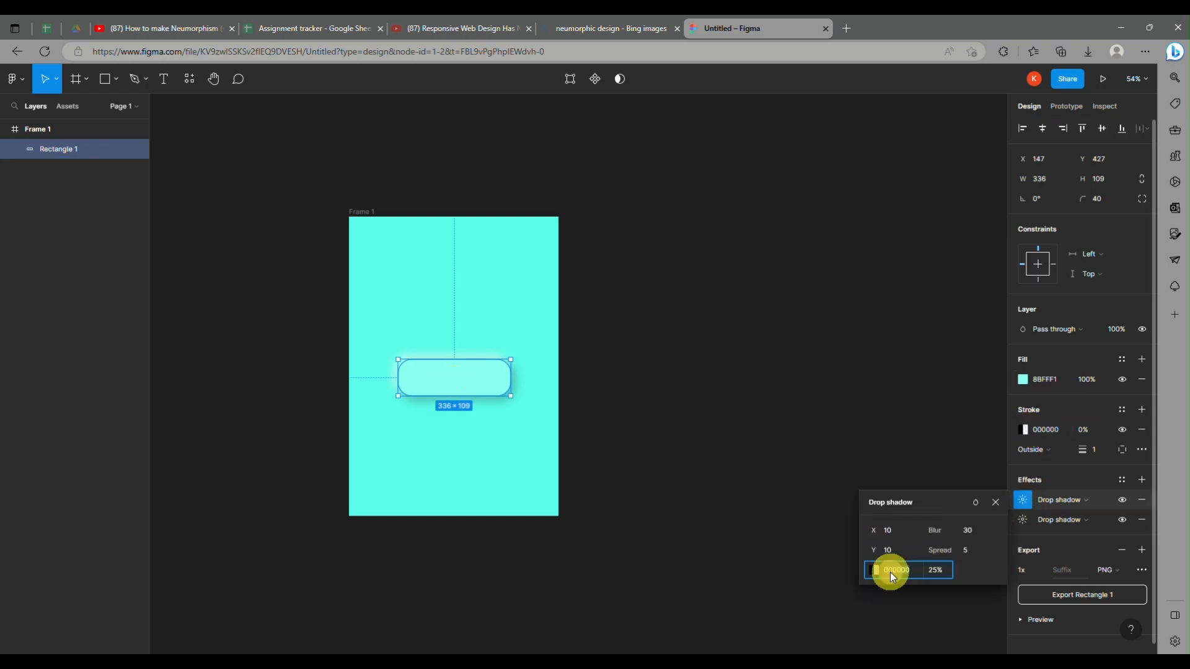
click(874, 570)
mouse_move(771, 532)
mouse_down()
mouse_move(795, 525)
mouse_move(763, 525)
mouse_up()
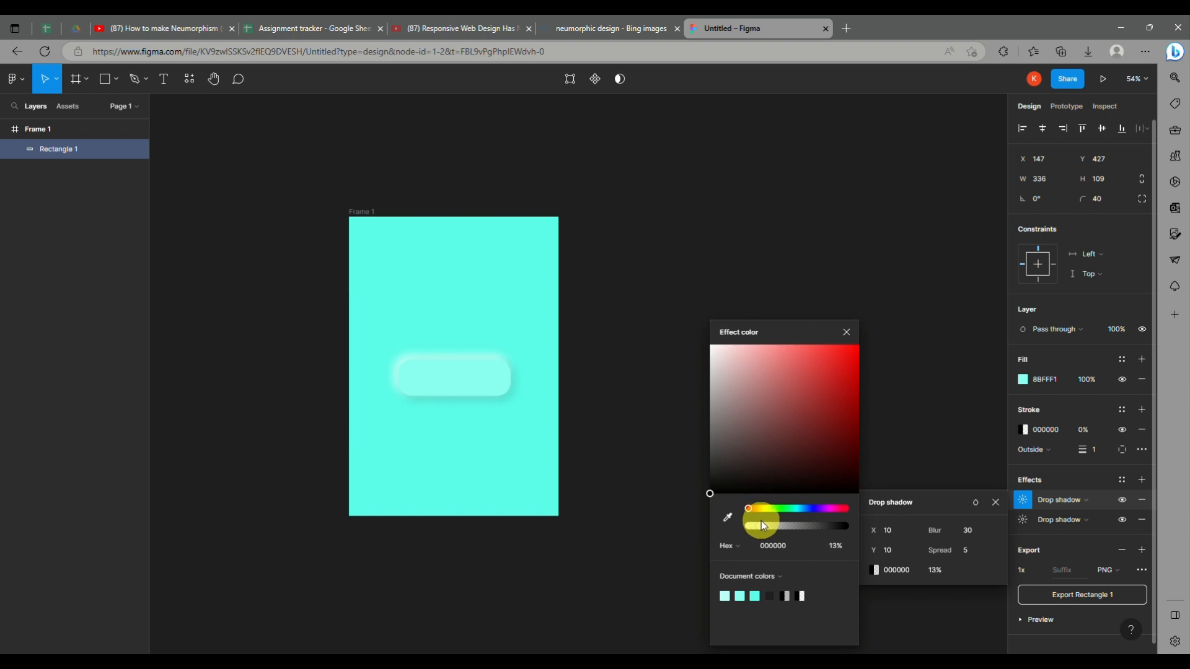
Step: Lower the opacity of the light BEFFF7 drop shadow to 81% and deselect the rectangle
click(1022, 519)
click(887, 551)
click(874, 590)
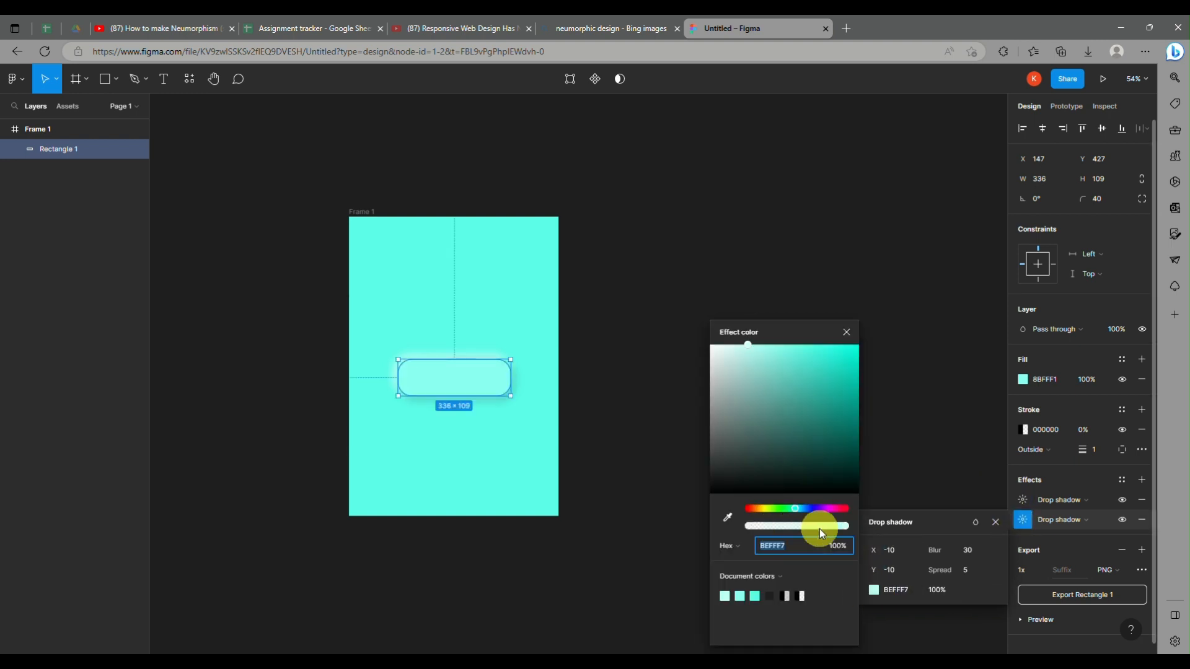
drag(819, 528, 830, 533)
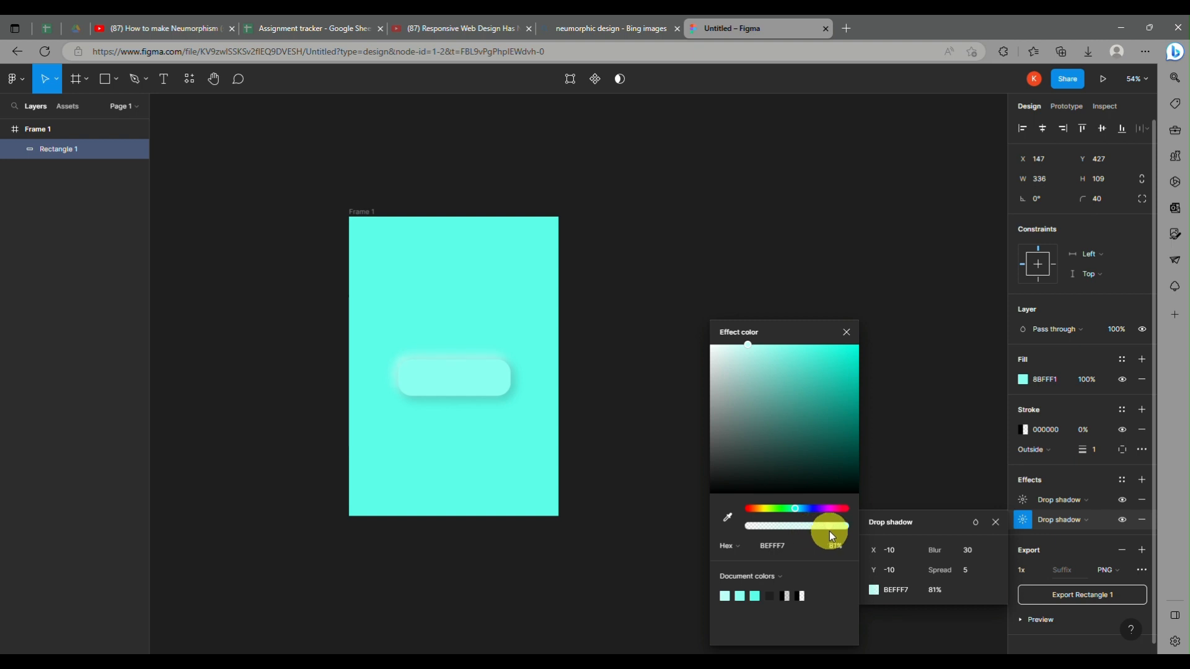
click(863, 244)
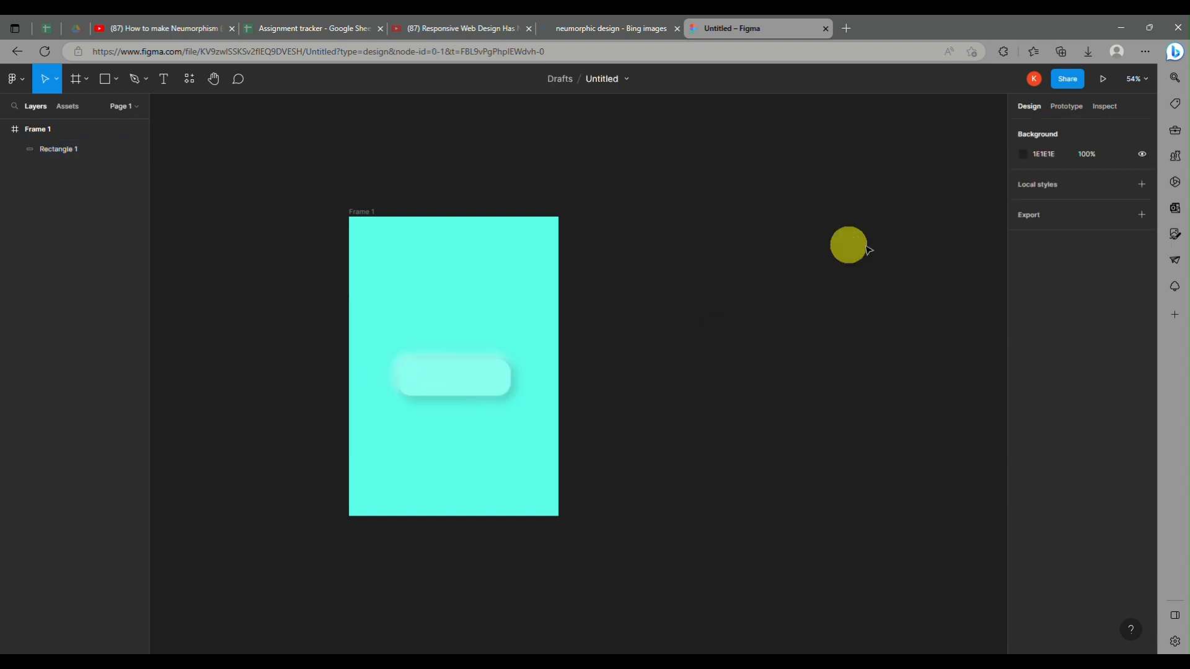
Step: Add a text box about 219 × 39 inside the rounded button with the label "CLICK"
click(484, 383)
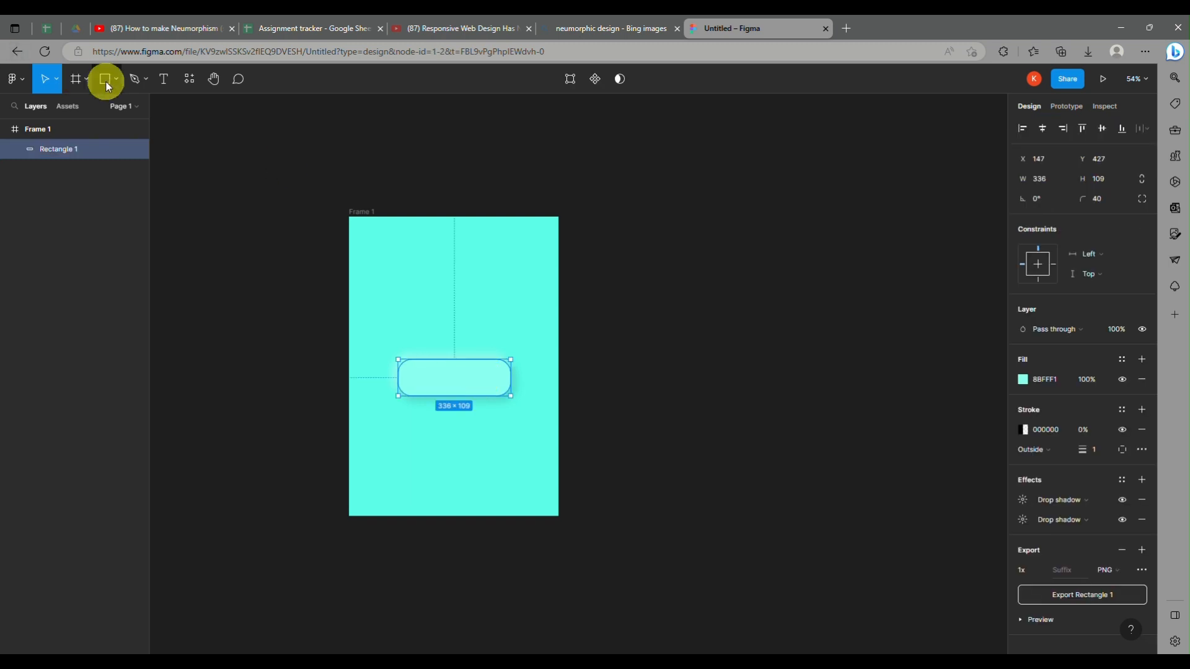
click(164, 79)
drag(418, 374, 494, 387)
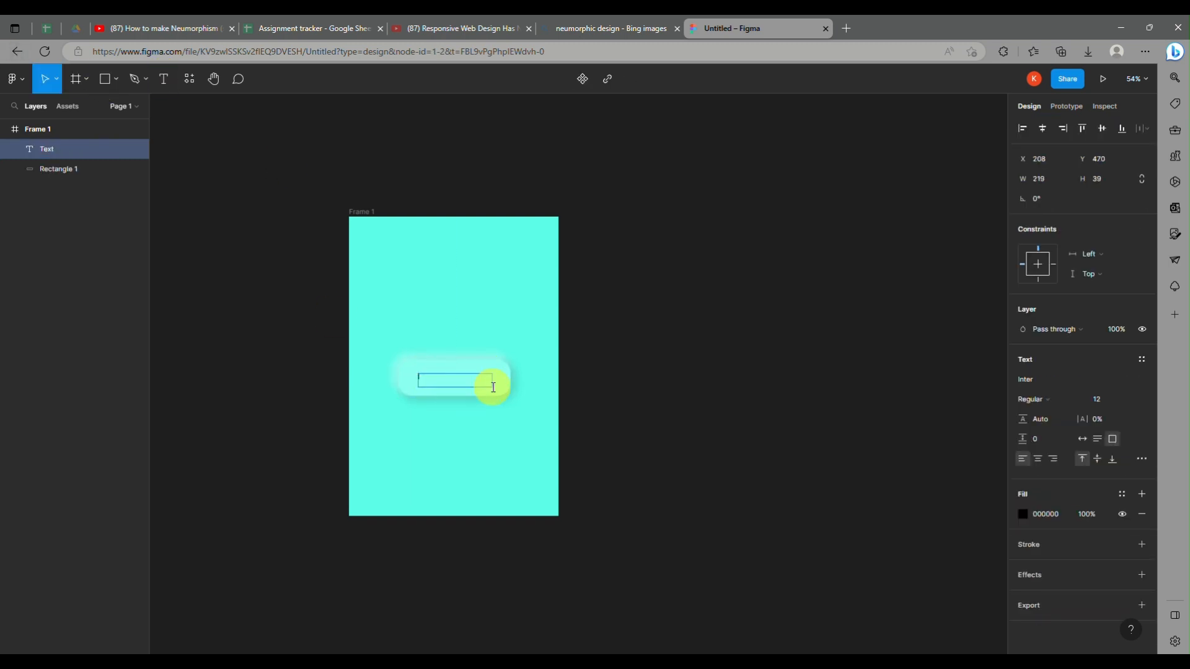
key(BackSpace)
key(BackSpace)
key(BackSpace)
text(CLICK)
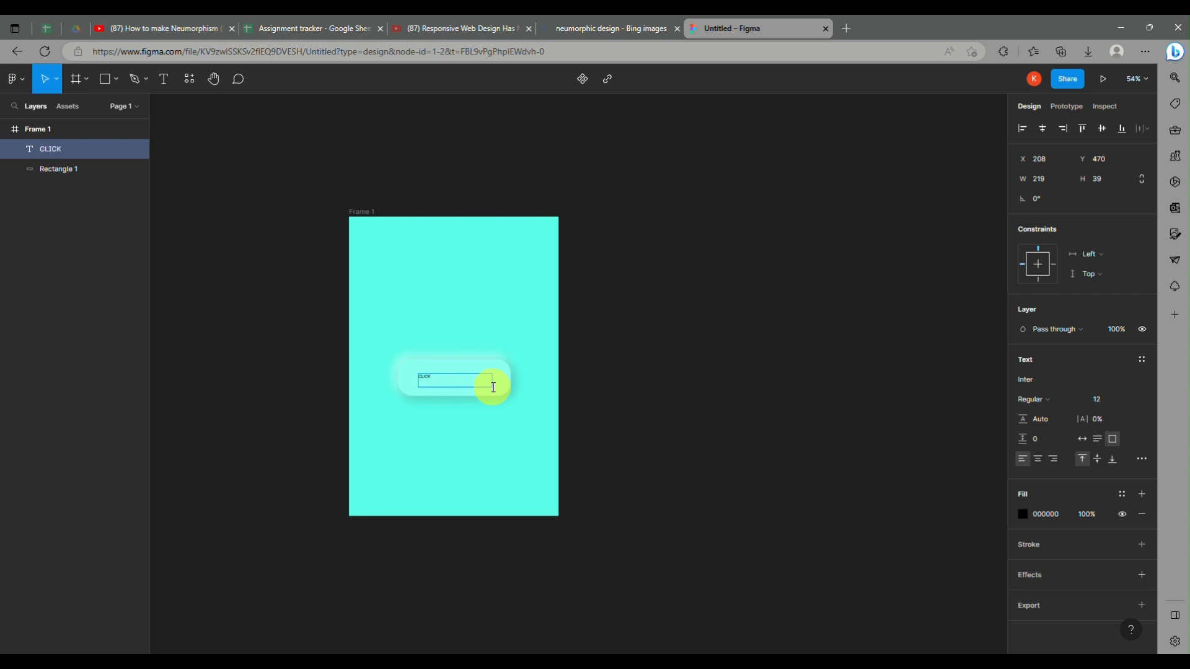
key(Escape)
click(446, 381)
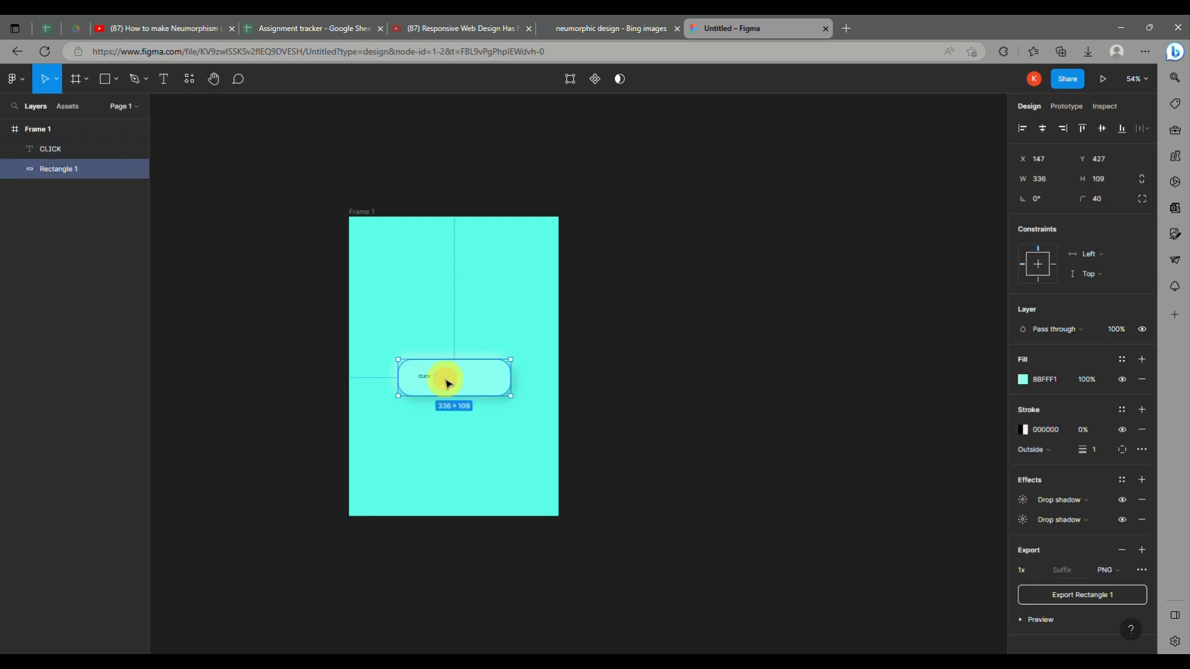
Step: Select the CLICK text inside the rounded button and set its font size to 30
shift+click(427, 381)
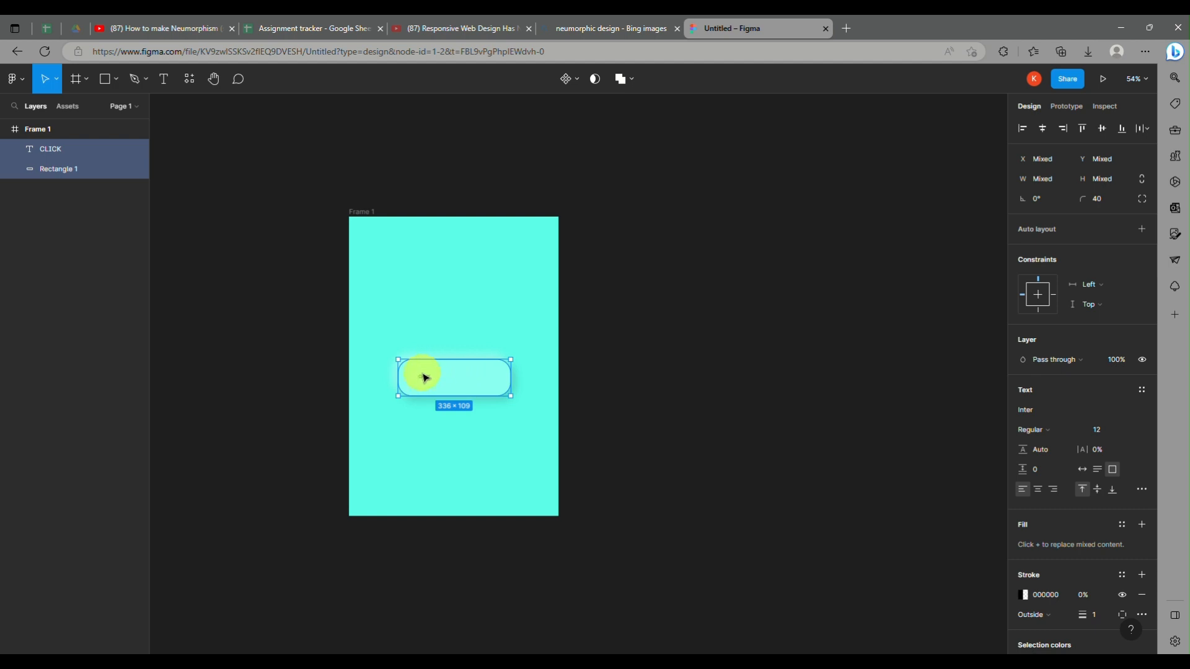
click(425, 379)
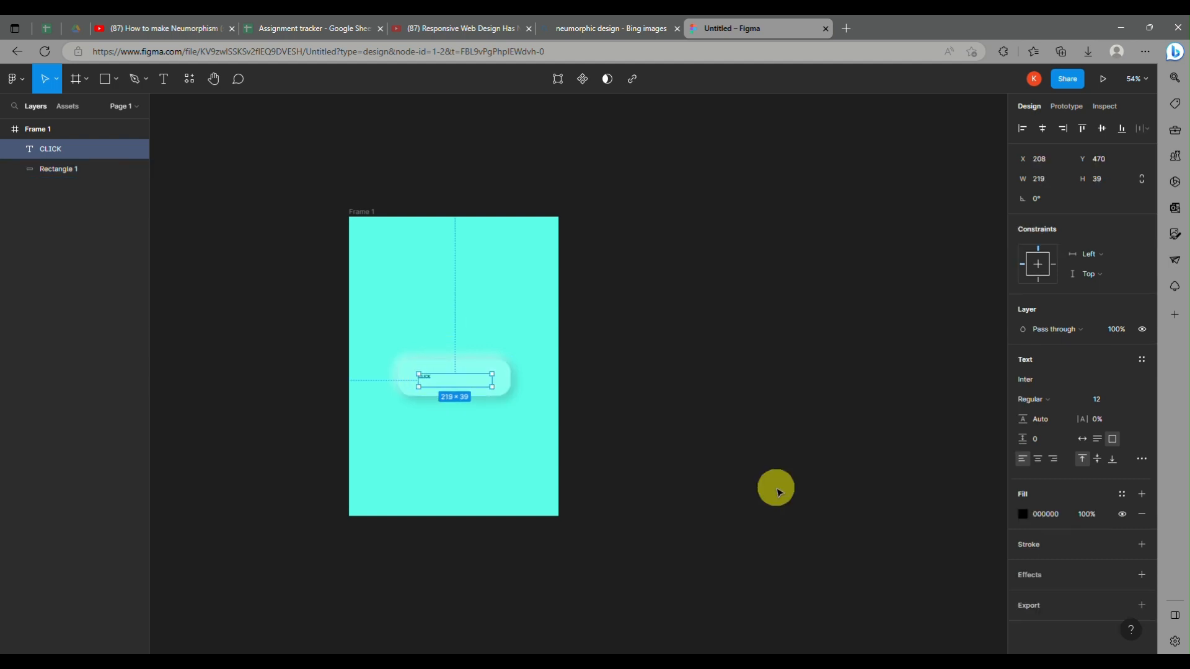
click(428, 380)
click(425, 381)
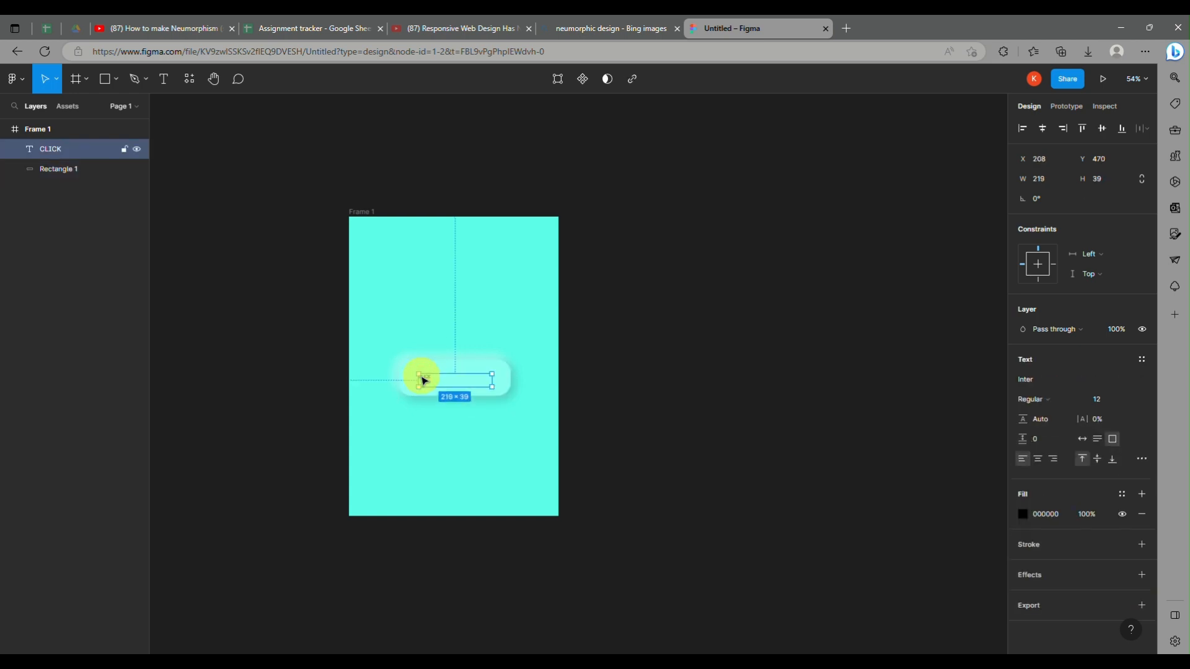
double_click(425, 378)
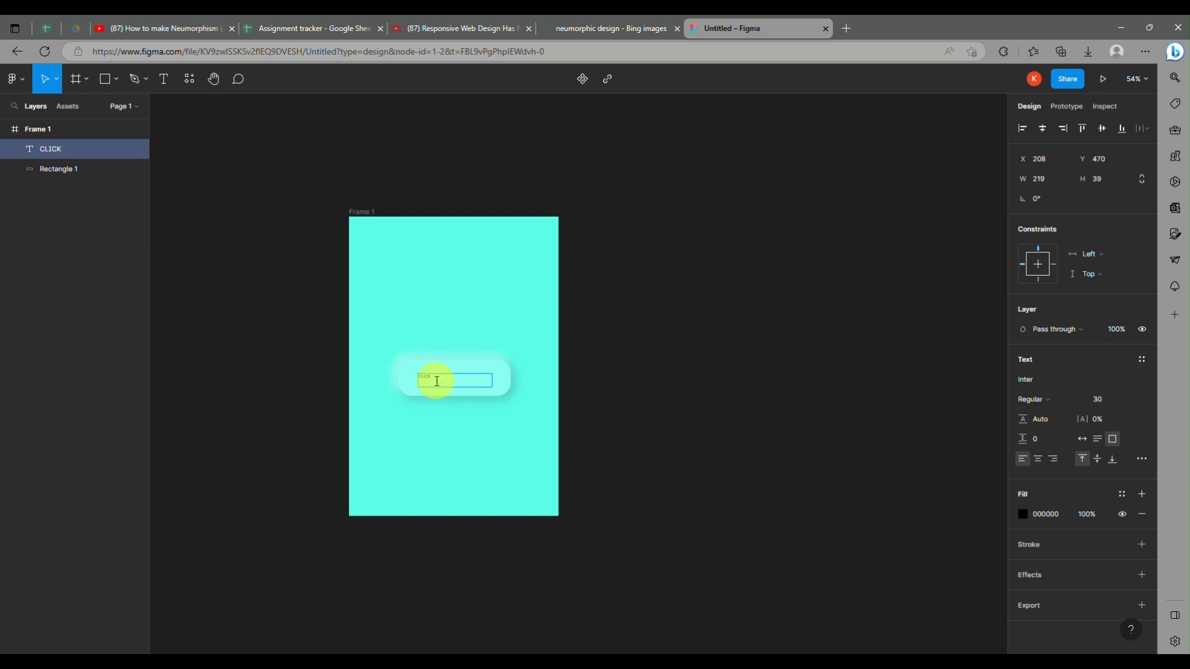
right_click(436, 380)
click(436, 379)
drag(432, 376, 406, 377)
click(1108, 401)
text(30)
key(Return)
Step: Center the CLICK text box and its text horizontally within the frame, and set the font weight to Bold
click(1043, 127)
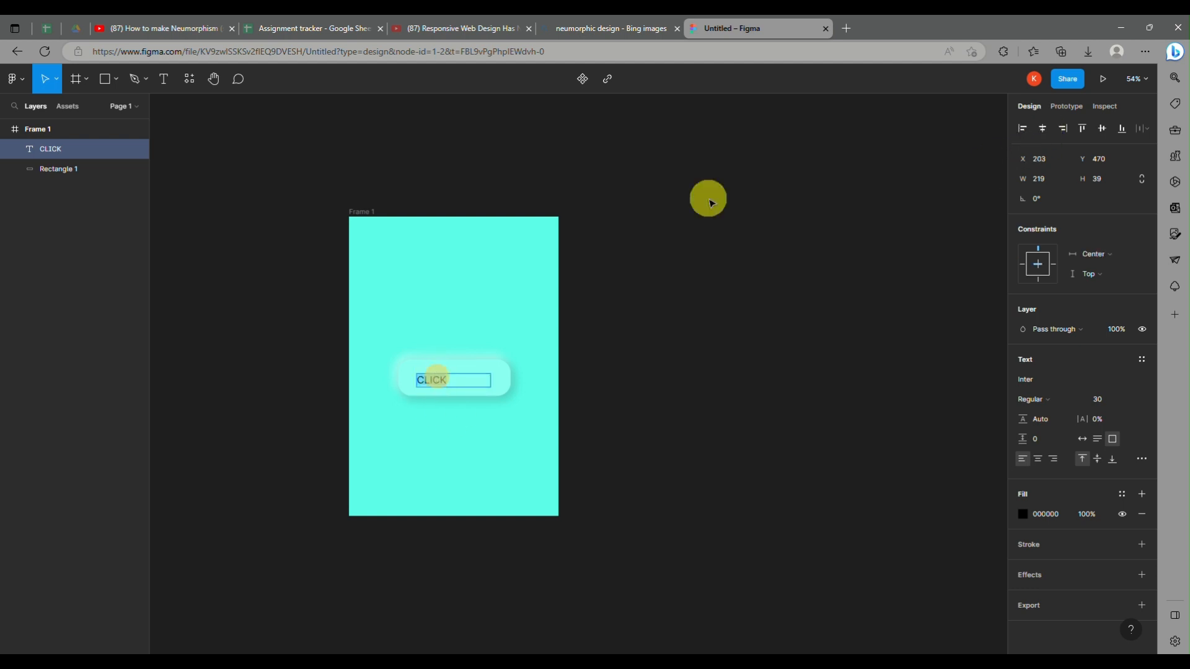
click(1039, 459)
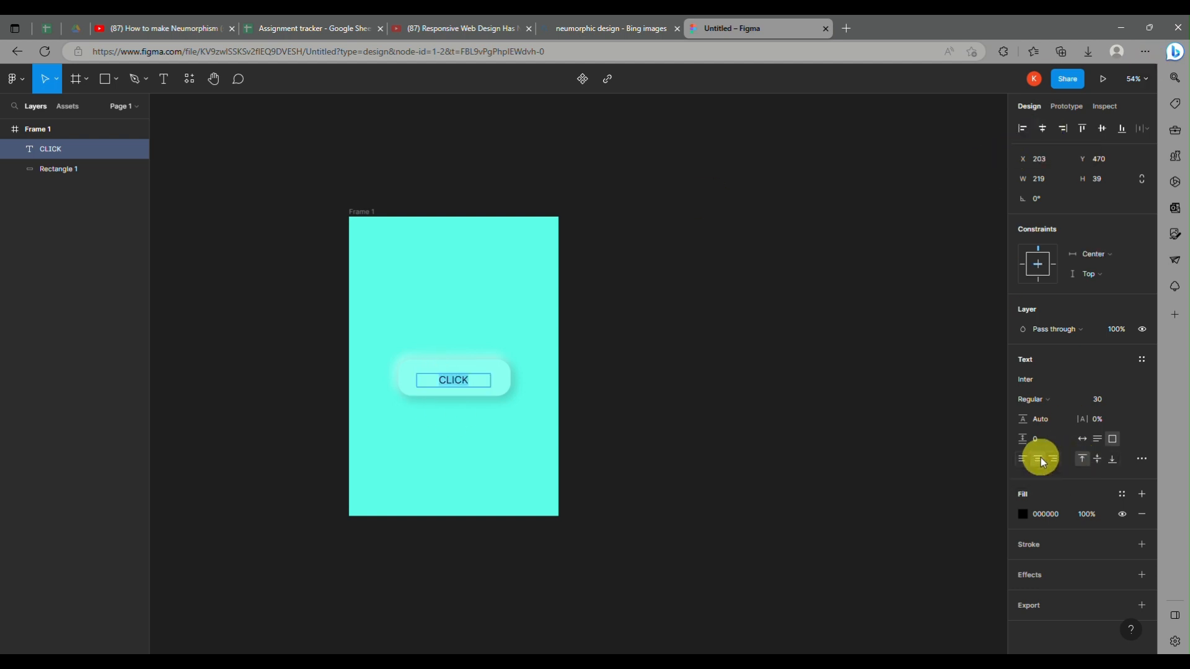
click(1034, 400)
click(1047, 442)
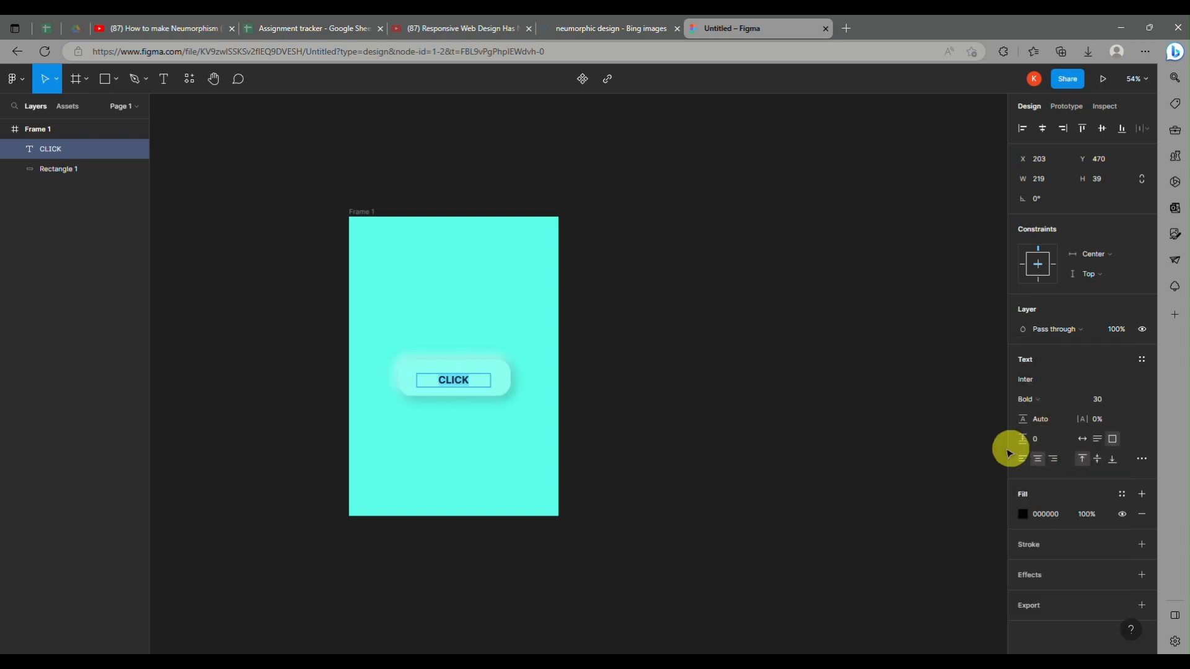
Step: Lower the CLICK text's black fill opacity to 32%, put a space between each of its letters, and deselect it
click(1024, 515)
drag(994, 527, 930, 537)
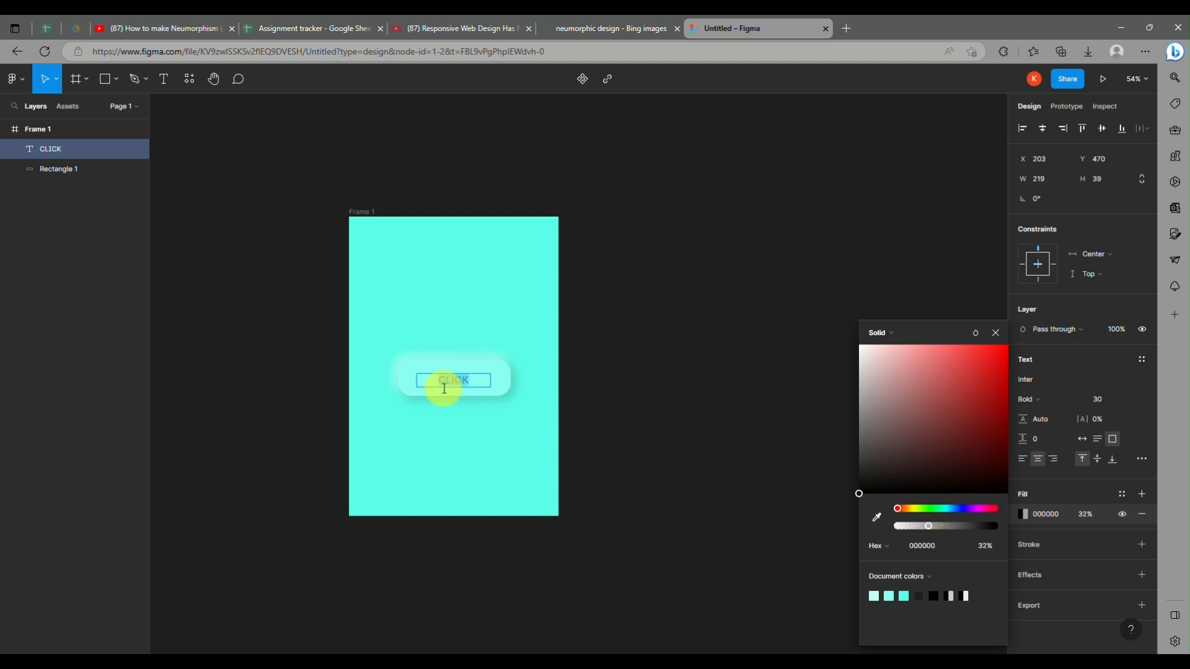
key(Right)
key(Right)
key(Right)
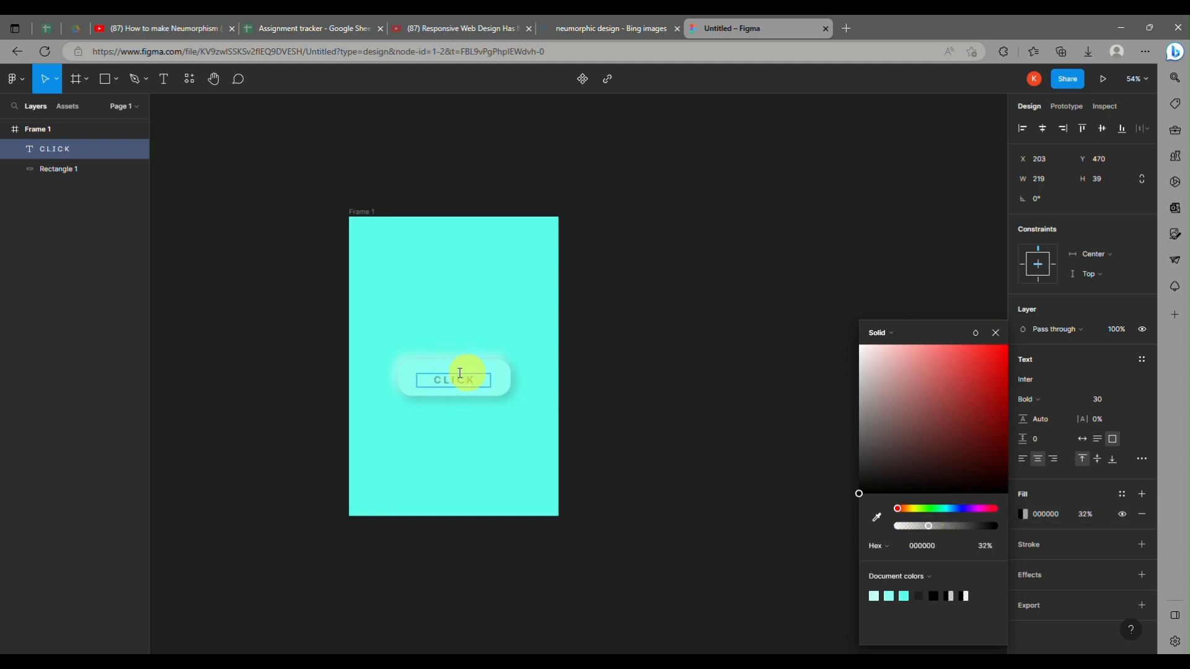
click(995, 333)
click(644, 221)
scroll(540, 389, up, 1)
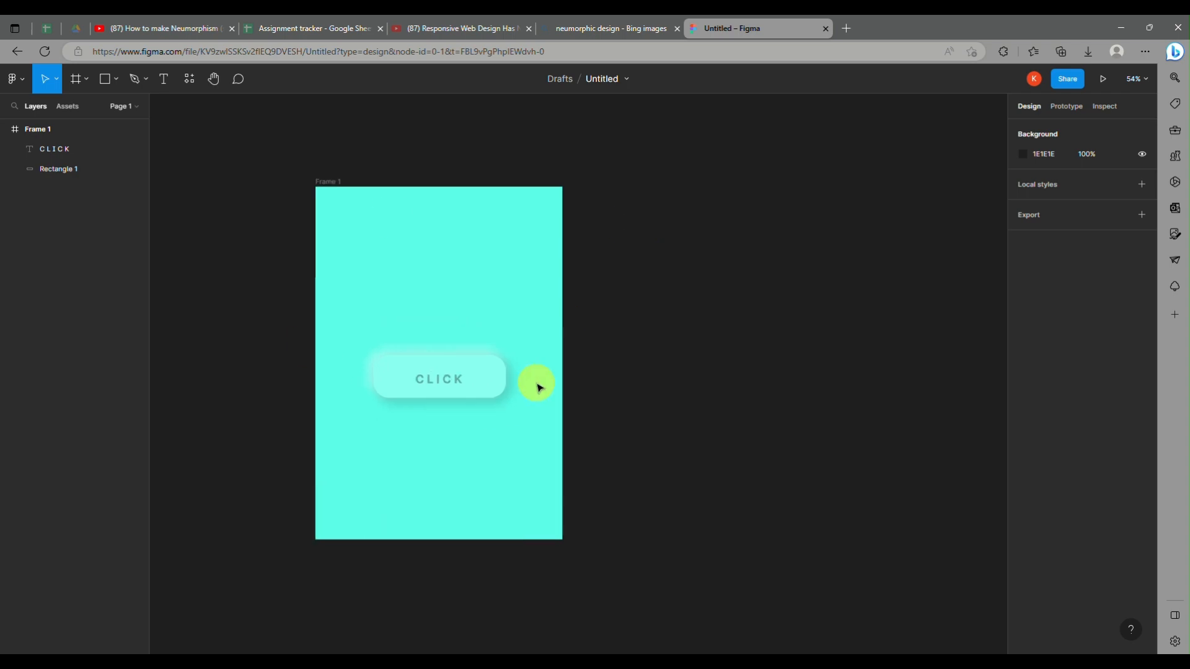